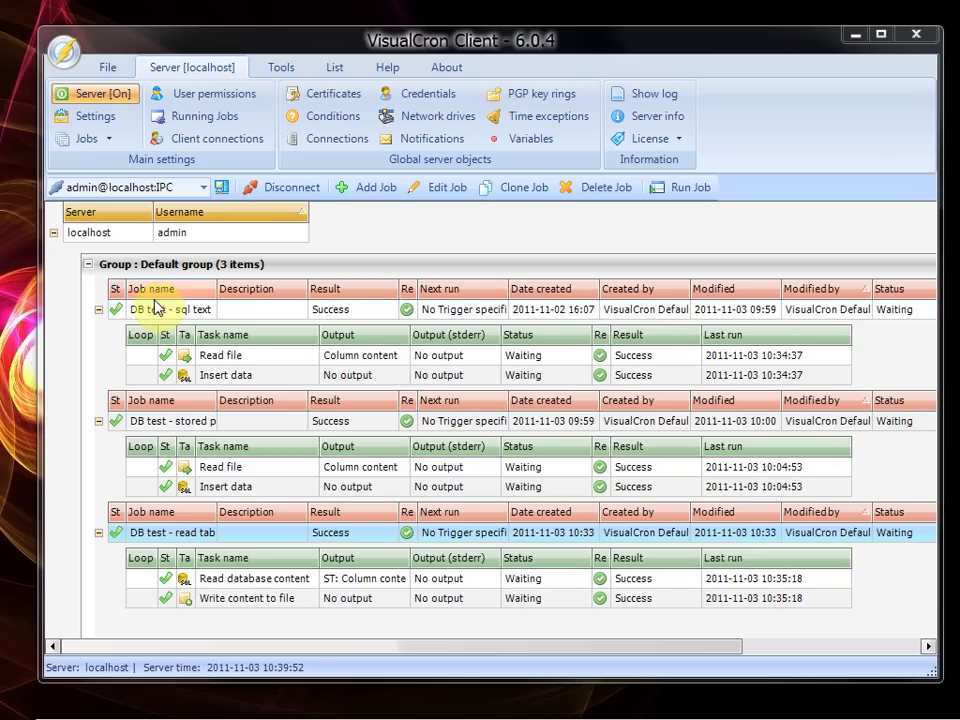
# Step: Review the DB test - sql text, stored procedure test and table-reading test jobs in VisualCron
pyautogui.click(172, 310)
pyautogui.click(178, 418)
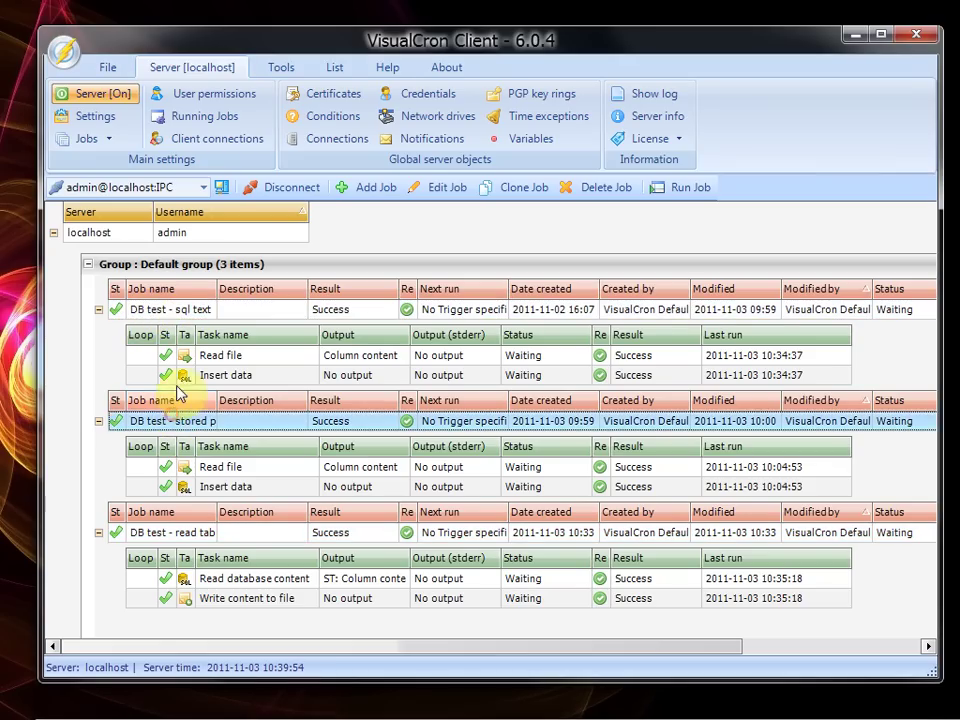
pyautogui.click(182, 311)
pyautogui.click(182, 421)
pyautogui.click(180, 421)
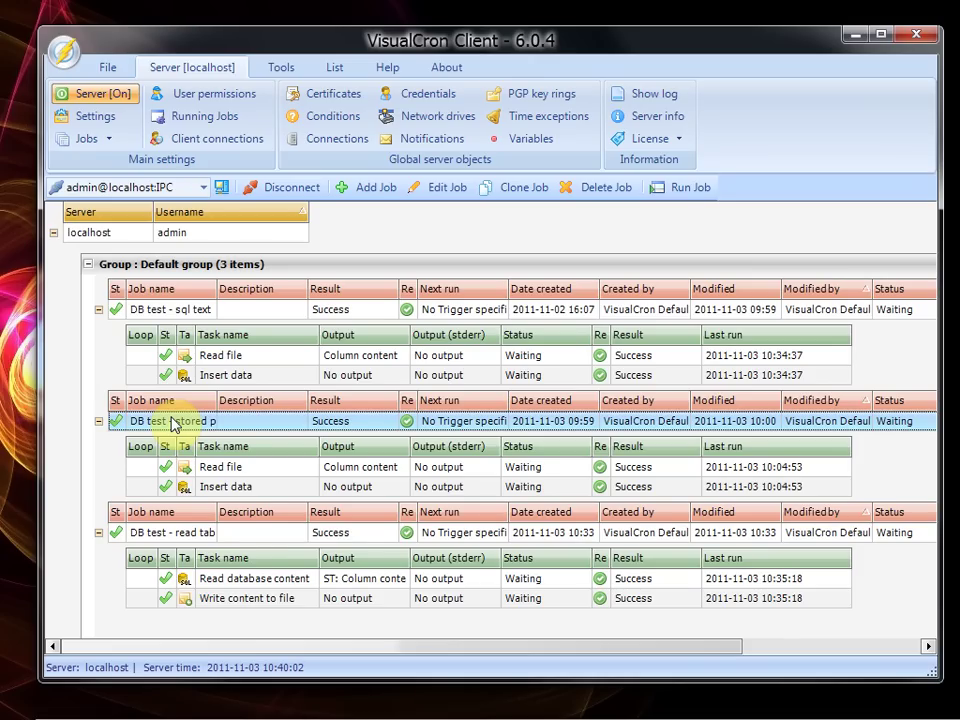
pyautogui.click(185, 533)
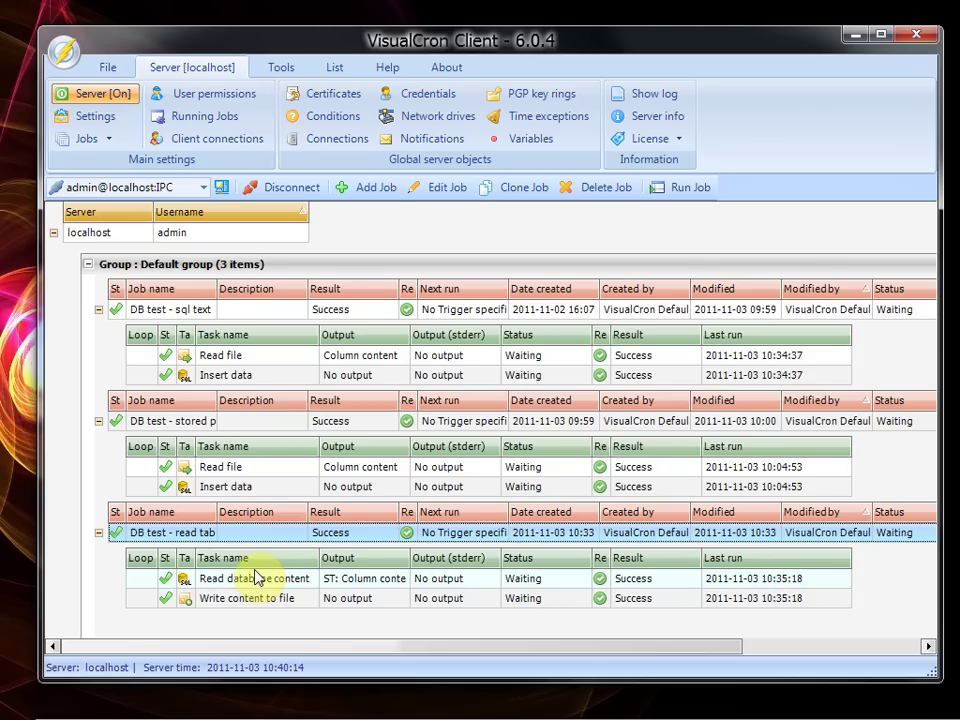
# Step: Run 'truncate table testtable' in Management Studio to empty the table
pyautogui.hotkey('alt', 'Tab')
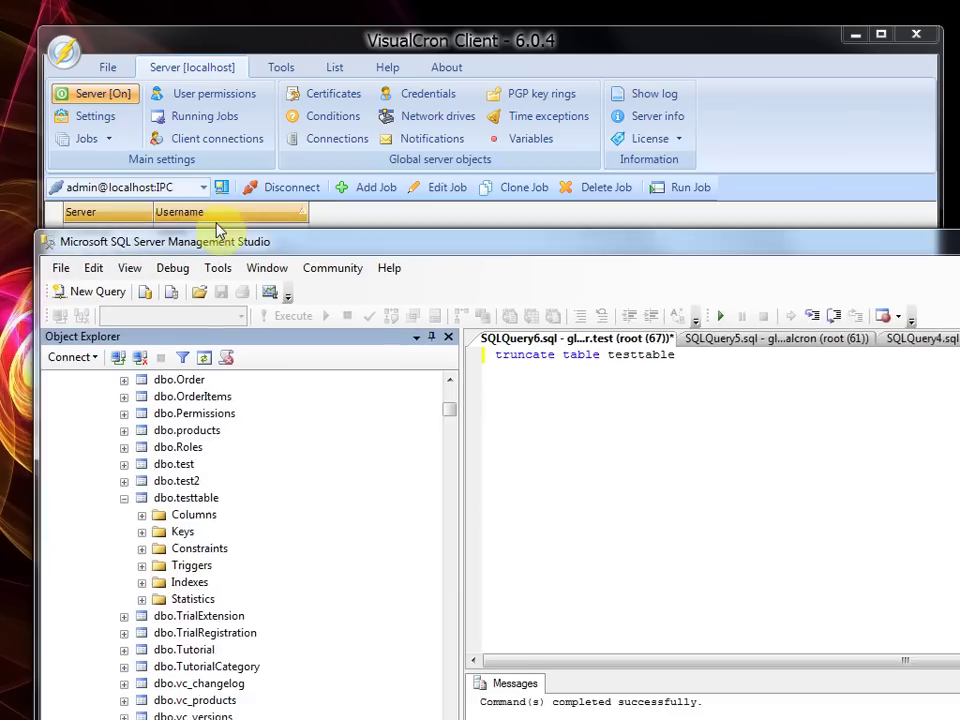
pyautogui.moveTo(225, 236); pyautogui.dragTo(189, 139)
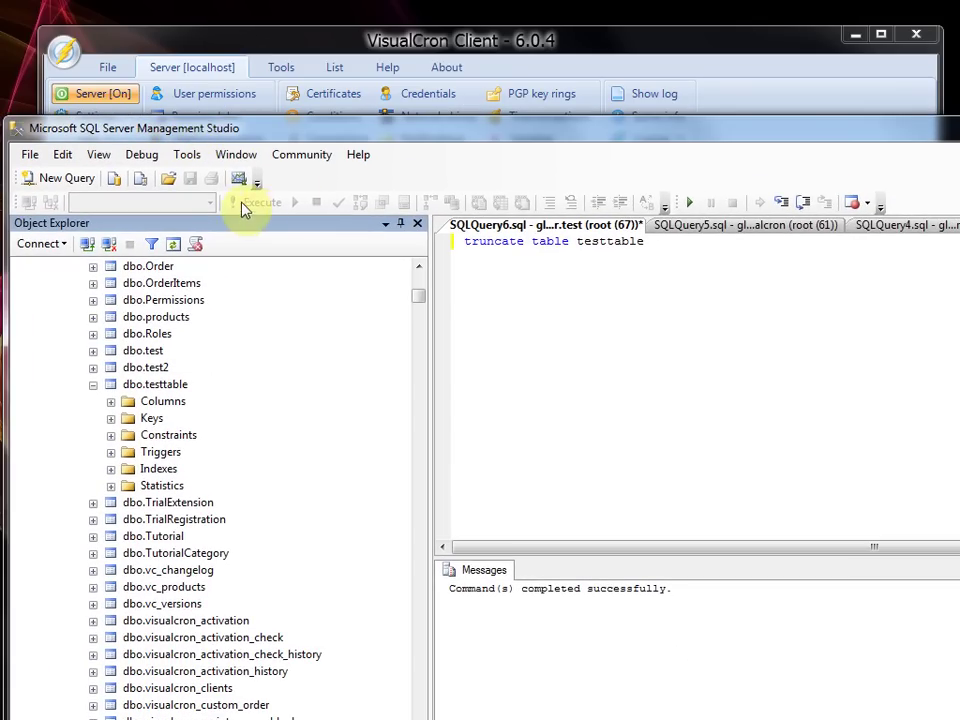
pyautogui.click(505, 277)
pyautogui.click(274, 205)
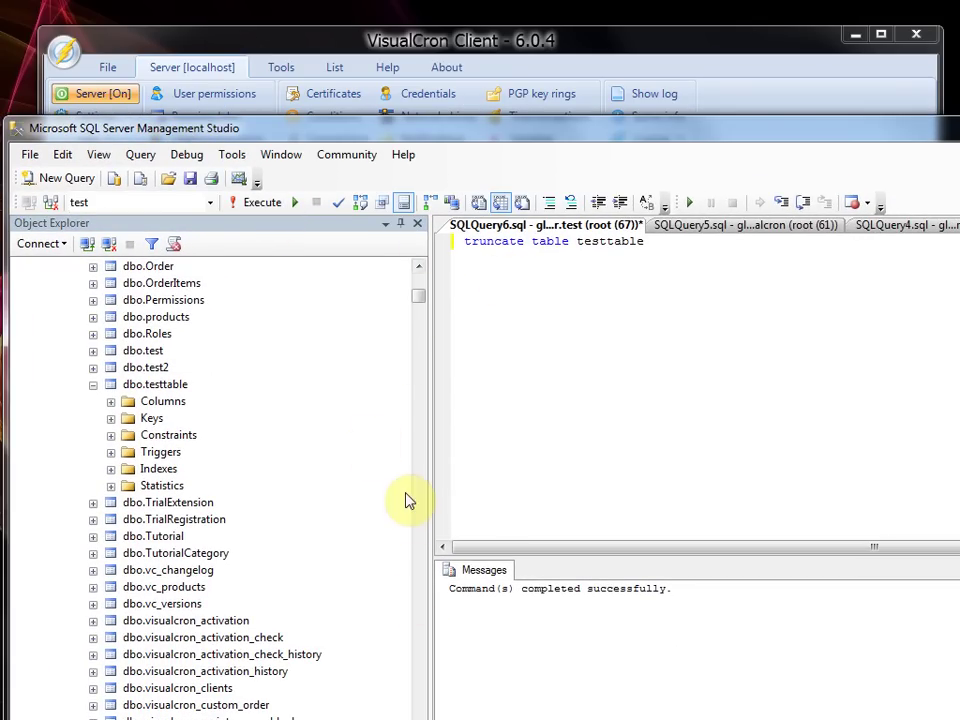
# Step: Inspect dbo.testtable's columns in Object Explorer, selecting testcolumn1
pyautogui.doubleClick(163, 401)
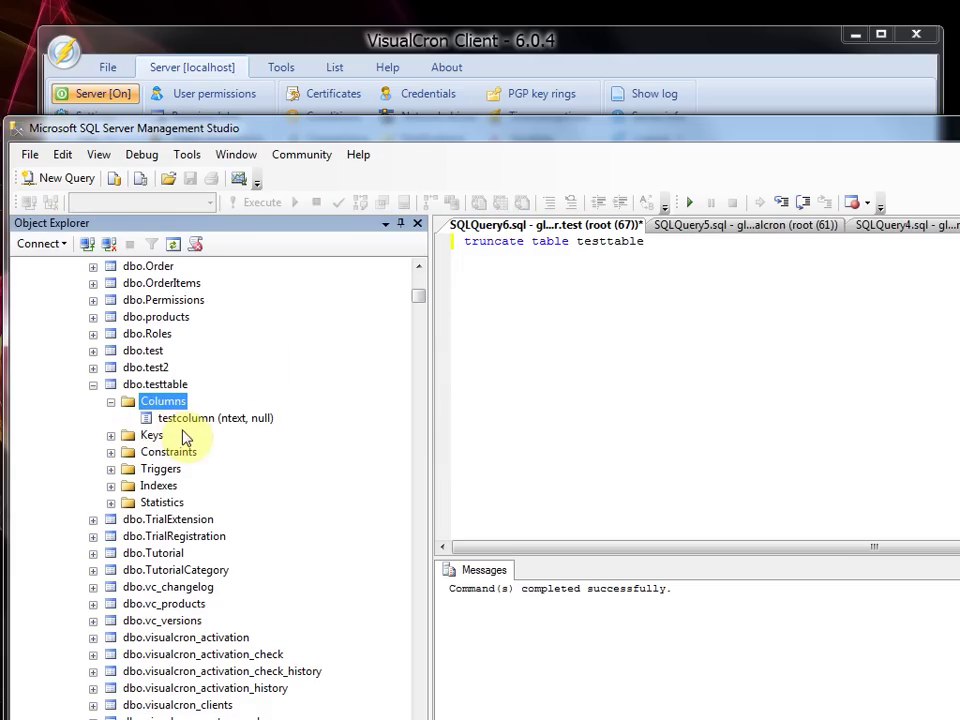
pyautogui.click(93, 384)
pyautogui.scroll(-5, 102, 521)
pyautogui.scroll(-5, 105, 540)
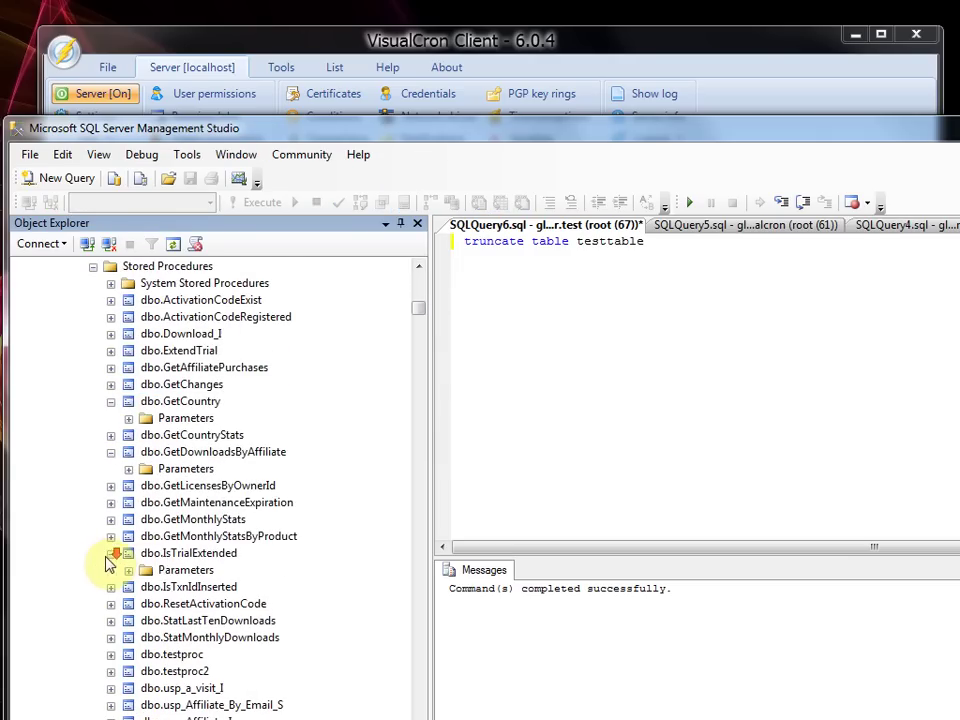
pyautogui.scroll(4, 100, 520)
pyautogui.click(75, 452)
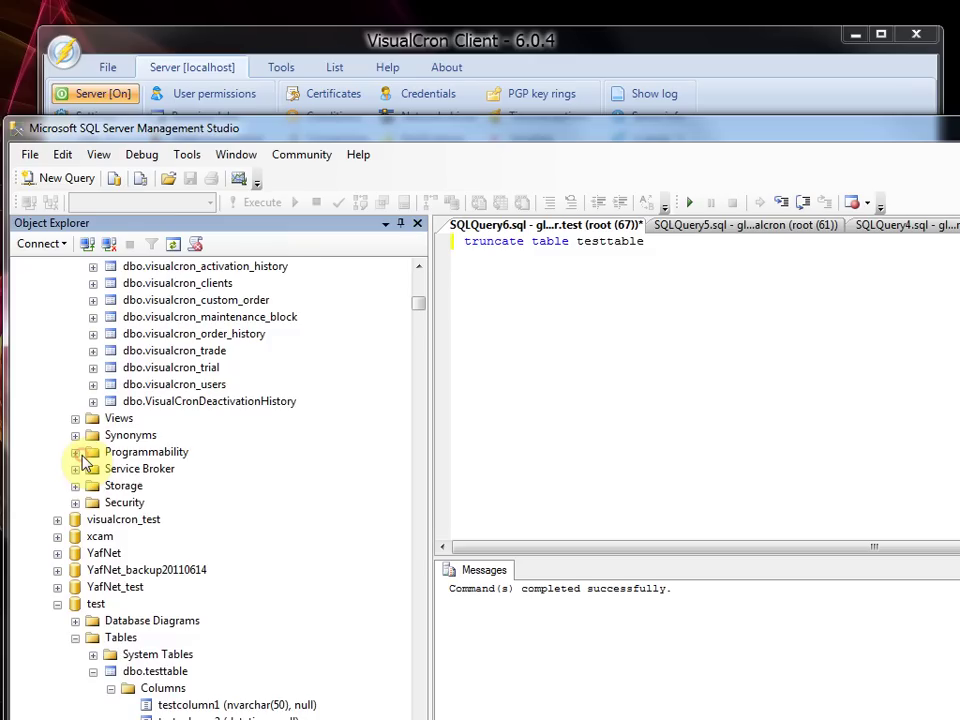
pyautogui.scroll(-7, 101, 546)
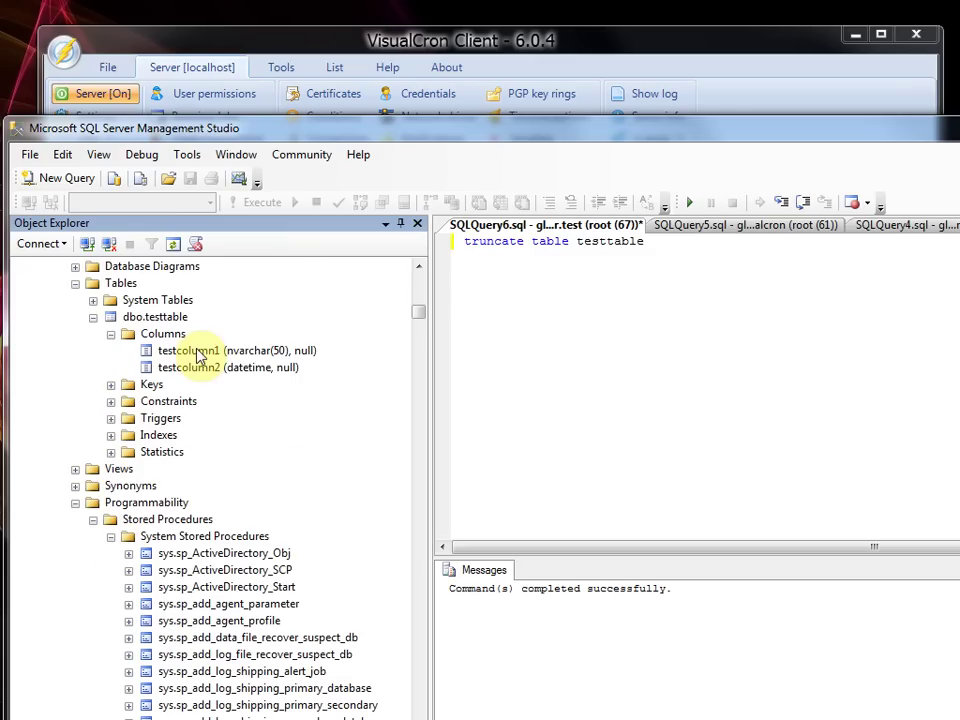
pyautogui.click(195, 350)
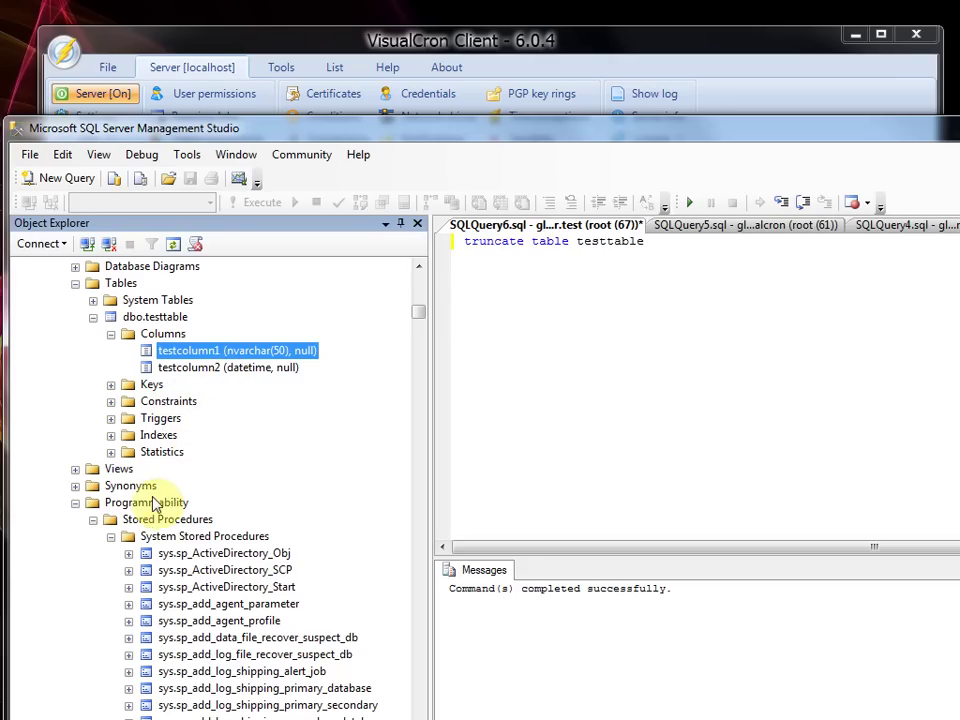
# Step: Refresh the Stored Procedures folder and open dbo.InsertRow's script with Modify
pyautogui.click(130, 486)
pyautogui.click(120, 520)
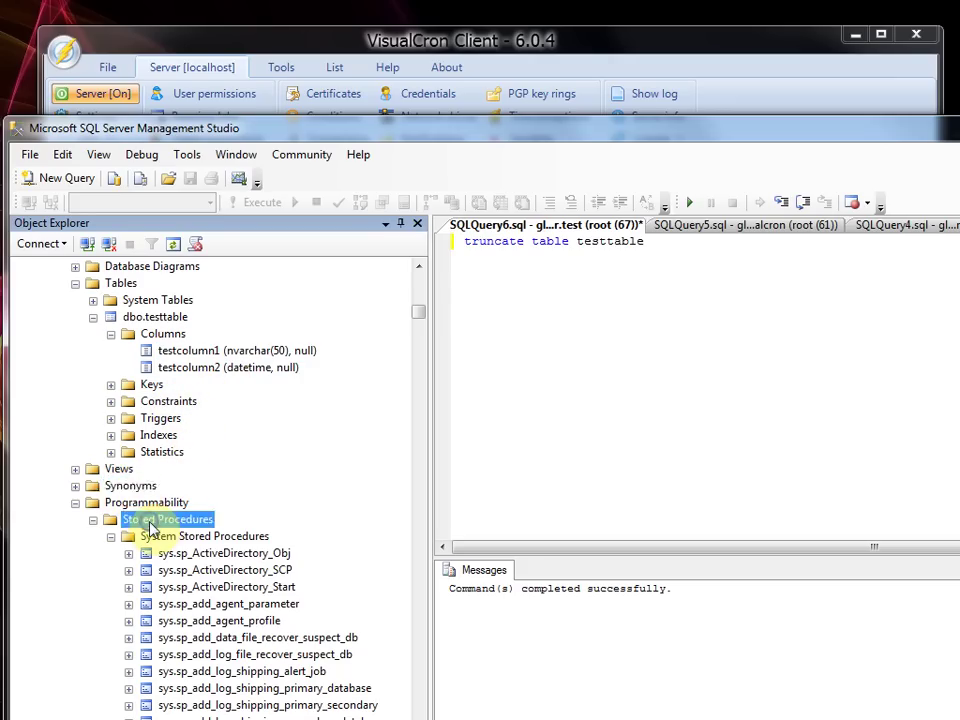
pyautogui.rightClick(139, 521)
pyautogui.click(197, 637)
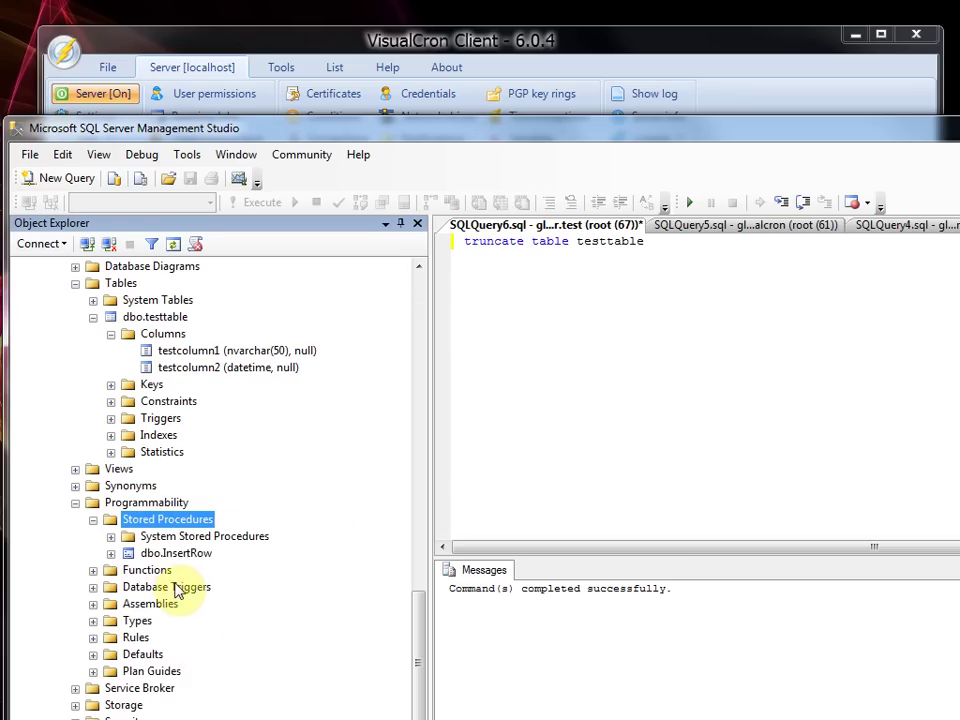
pyautogui.click(171, 553)
pyautogui.rightClick(174, 553)
pyautogui.click(212, 582)
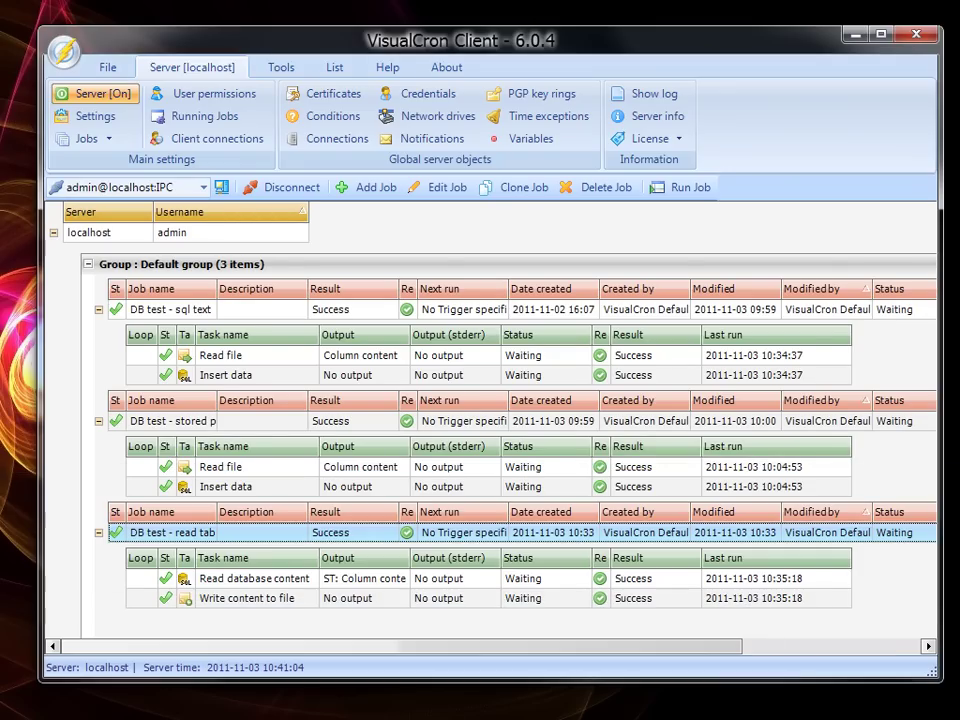
# Step: Open the DB test - sql text job's Read file task and select its C:\test\tableinput.txt path
pyautogui.doubleClick(172, 313)
pyautogui.click(522, 150)
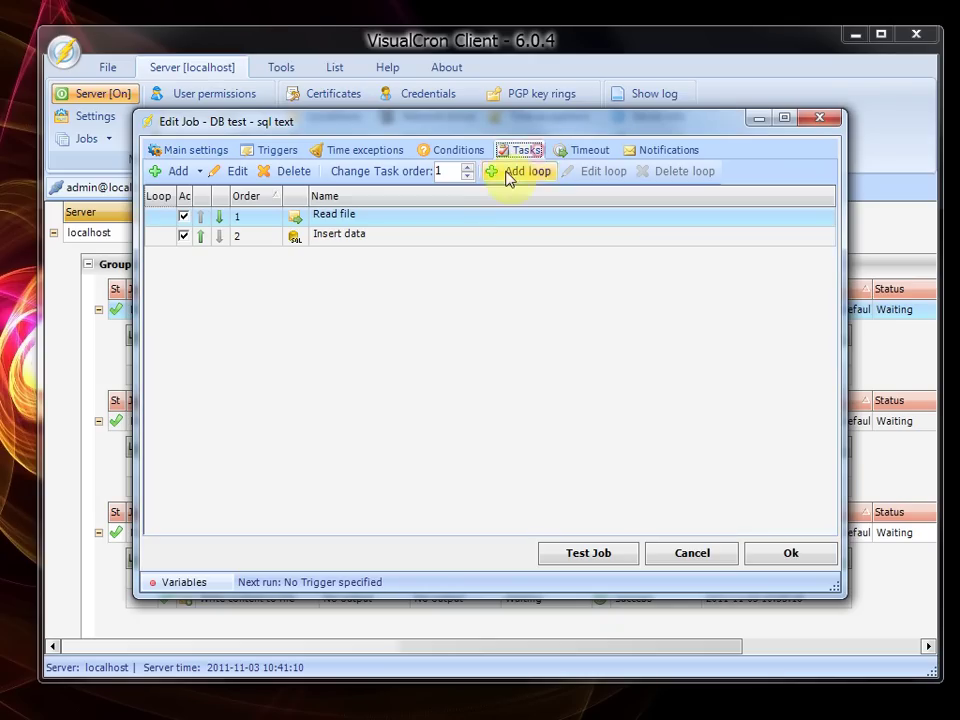
pyautogui.doubleClick(416, 218)
pyautogui.click(362, 63)
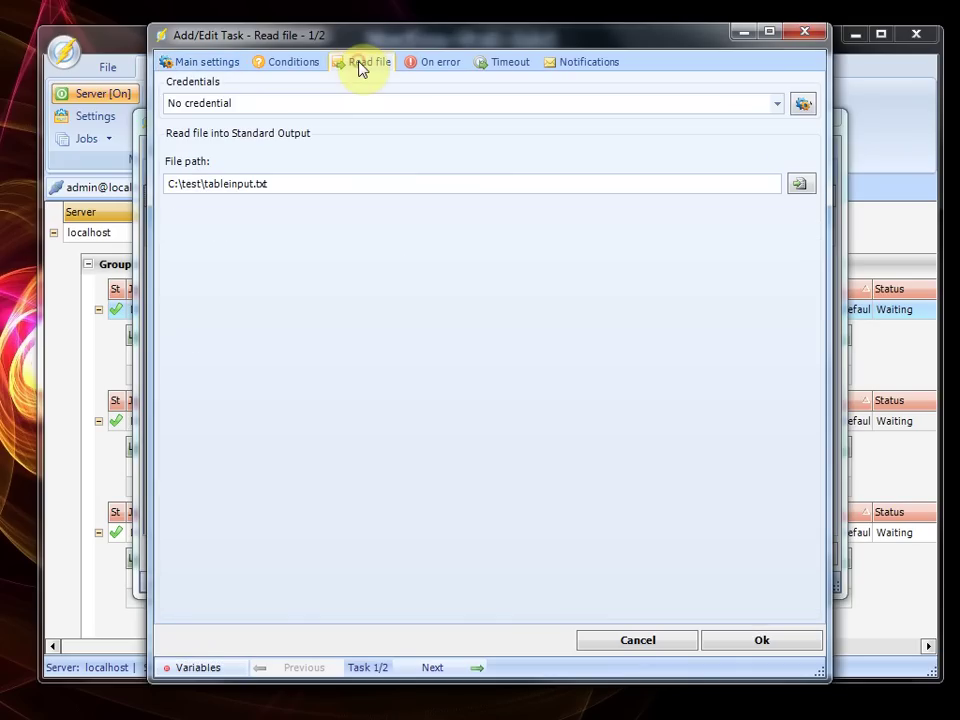
pyautogui.moveTo(298, 186); pyautogui.dragTo(47, 233)
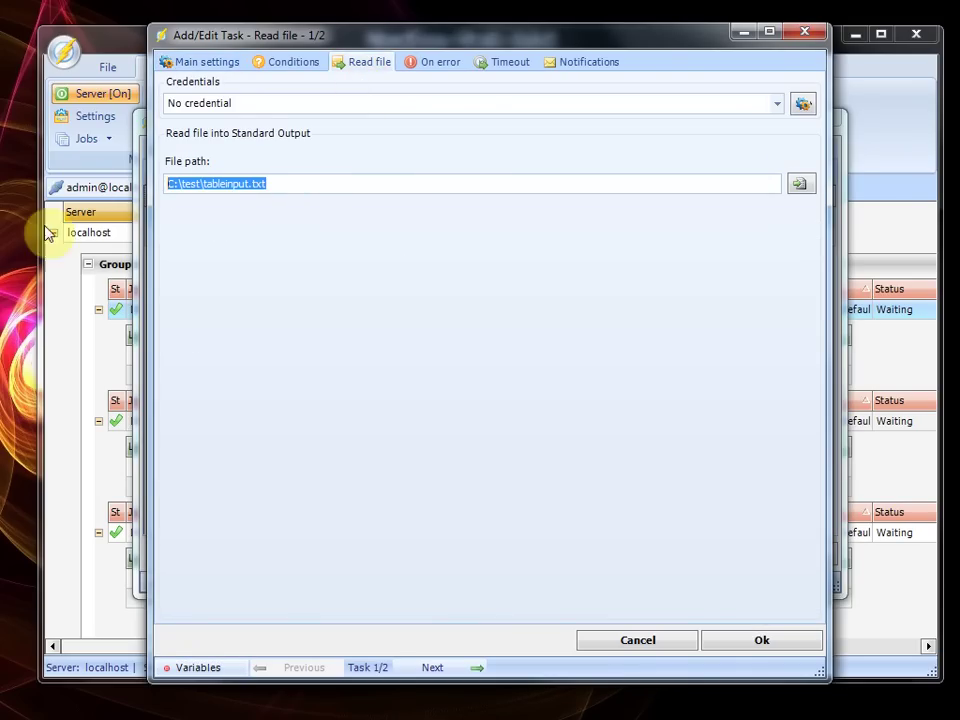
# Step: Open tableinput.txt from C:\test in Notepad, confirm it reads 'Column content', then close it
pyautogui.hotkey('alt', 'Tab')
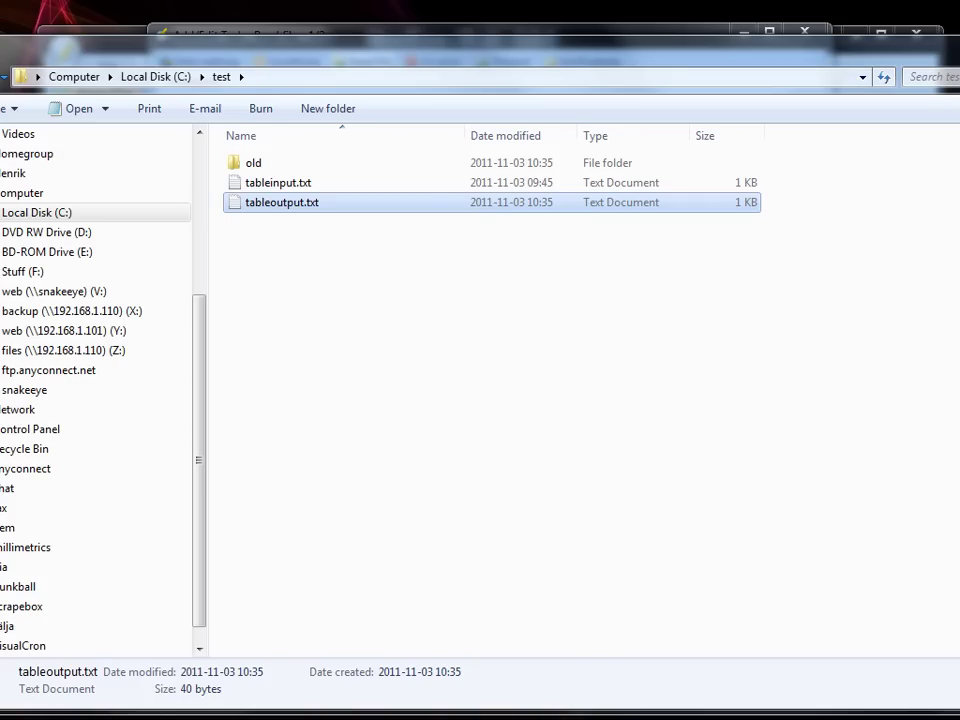
pyautogui.doubleClick(268, 186)
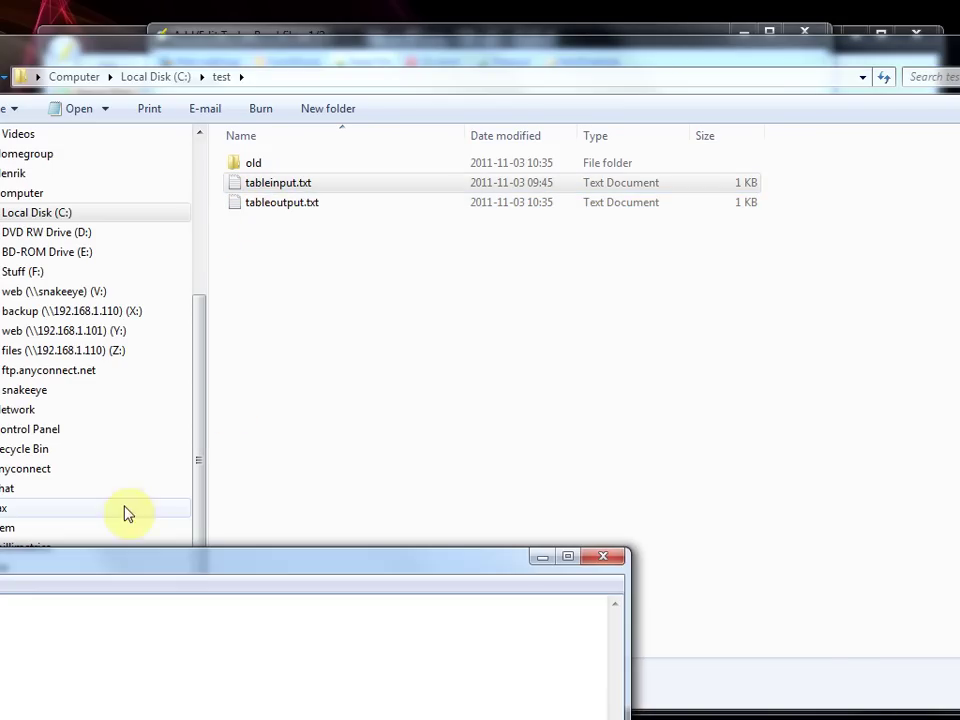
pyautogui.moveTo(124, 563); pyautogui.dragTo(652, 392)
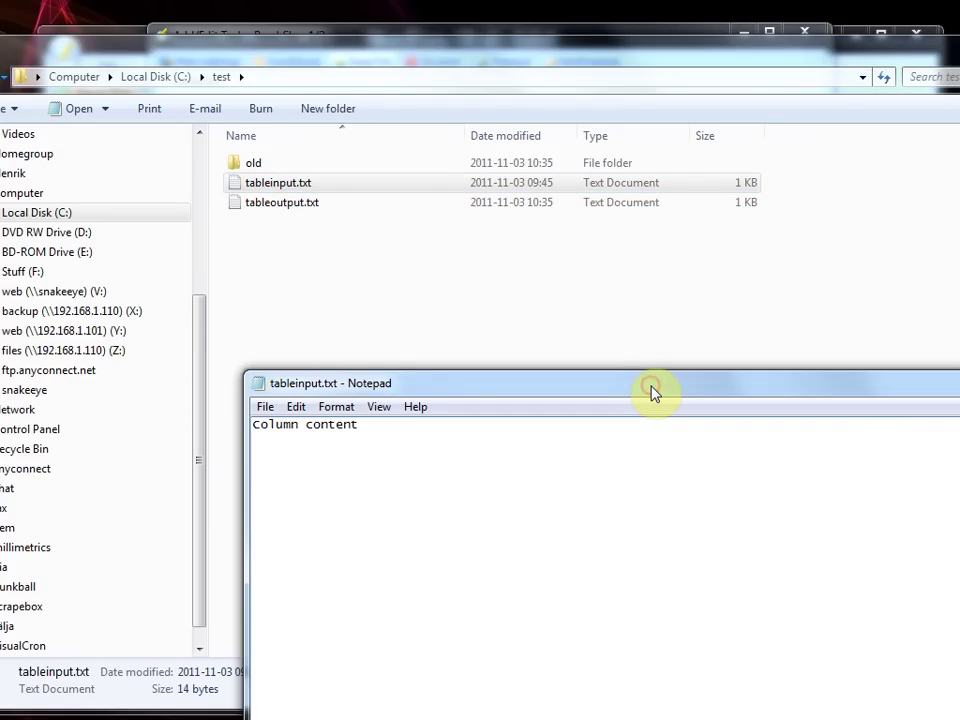
pyautogui.moveTo(829, 384); pyautogui.dragTo(471, 375)
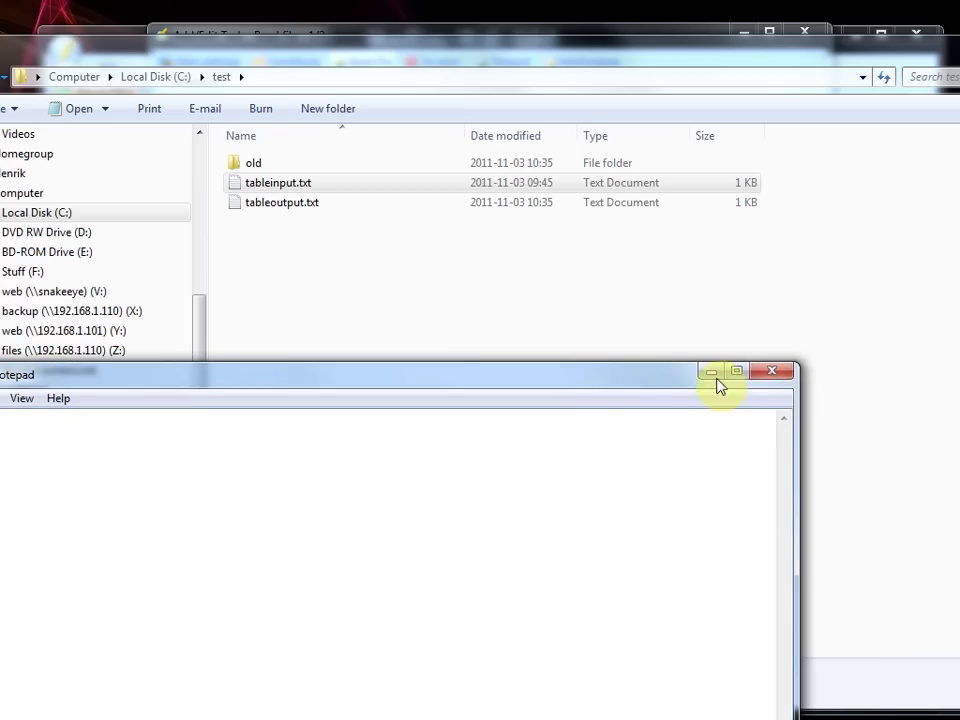
pyautogui.click(785, 382)
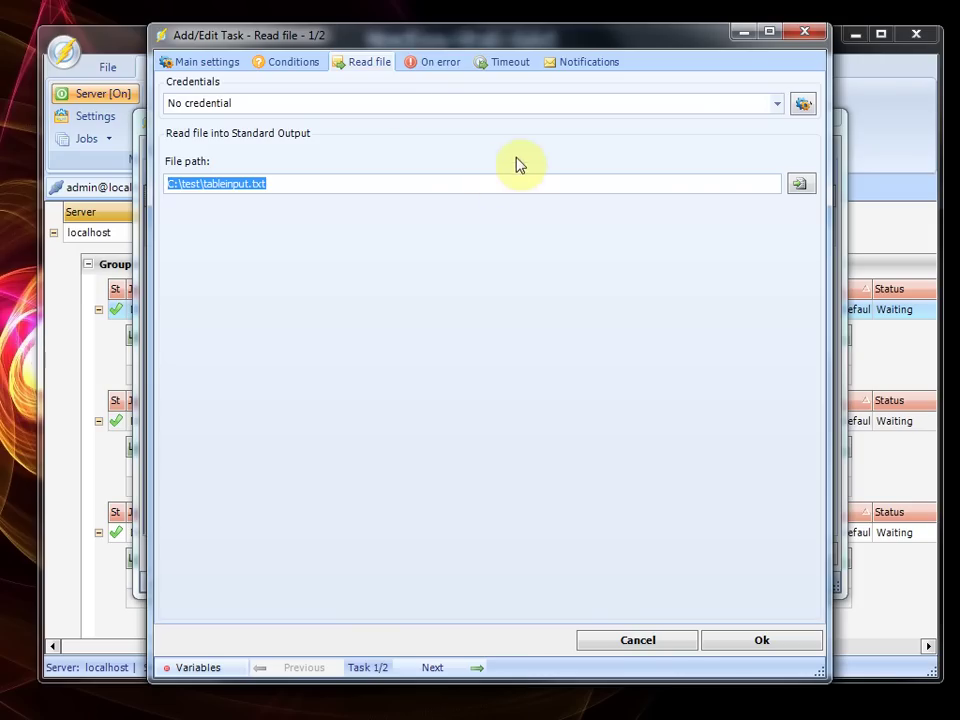
# Step: Close the Read file task and open the Insert data task's SQL settings
pyautogui.click(302, 182)
pyautogui.doubleClick(302, 182)
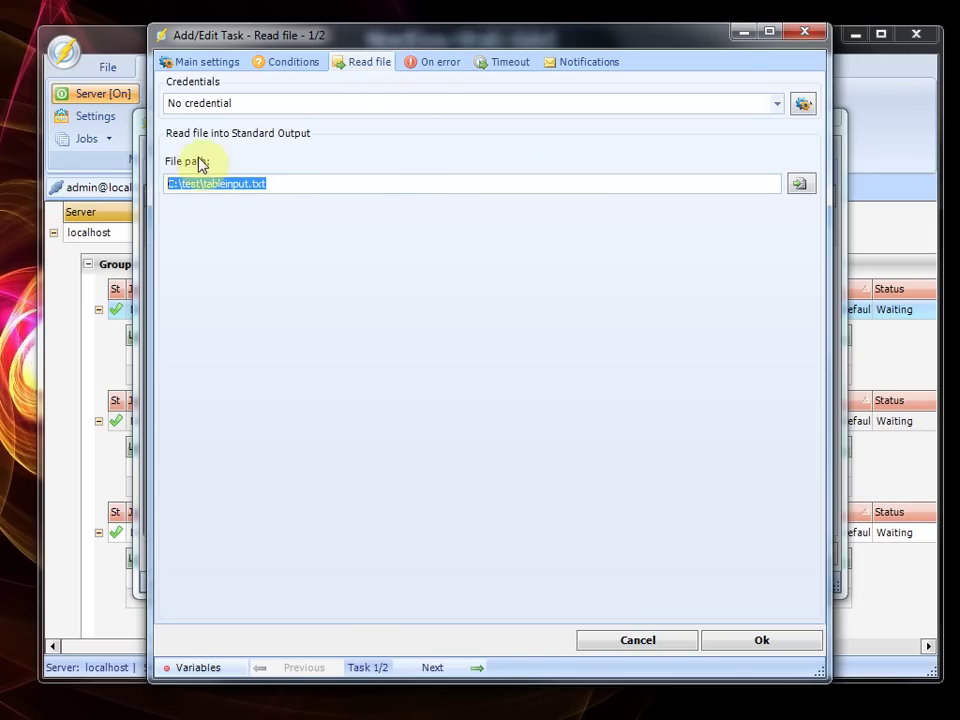
pyautogui.click(803, 36)
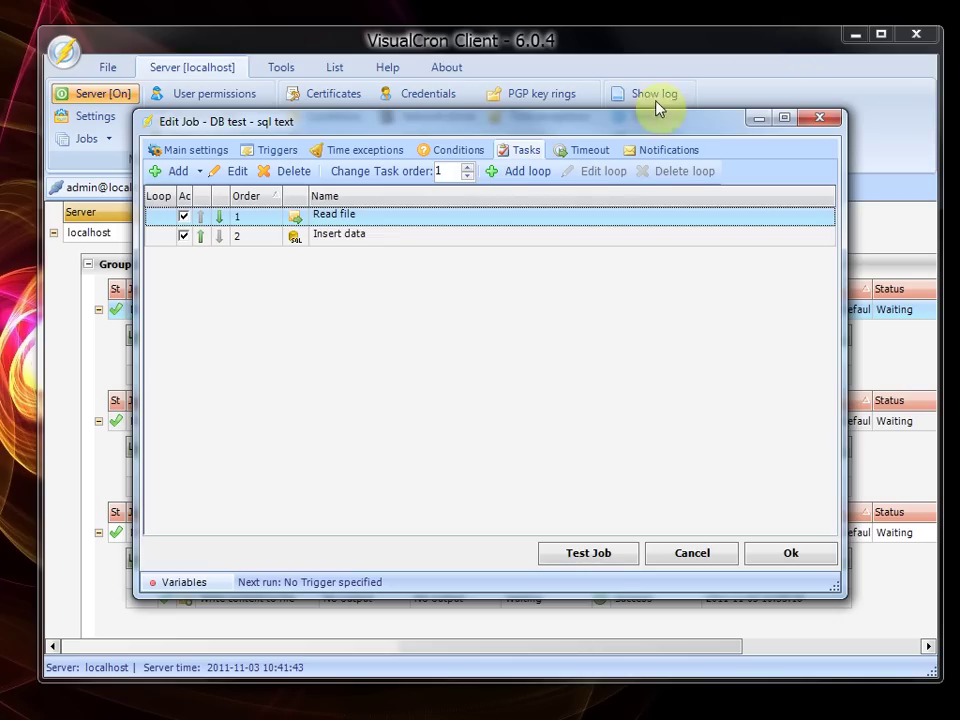
pyautogui.click(396, 240)
pyautogui.doubleClick(396, 240)
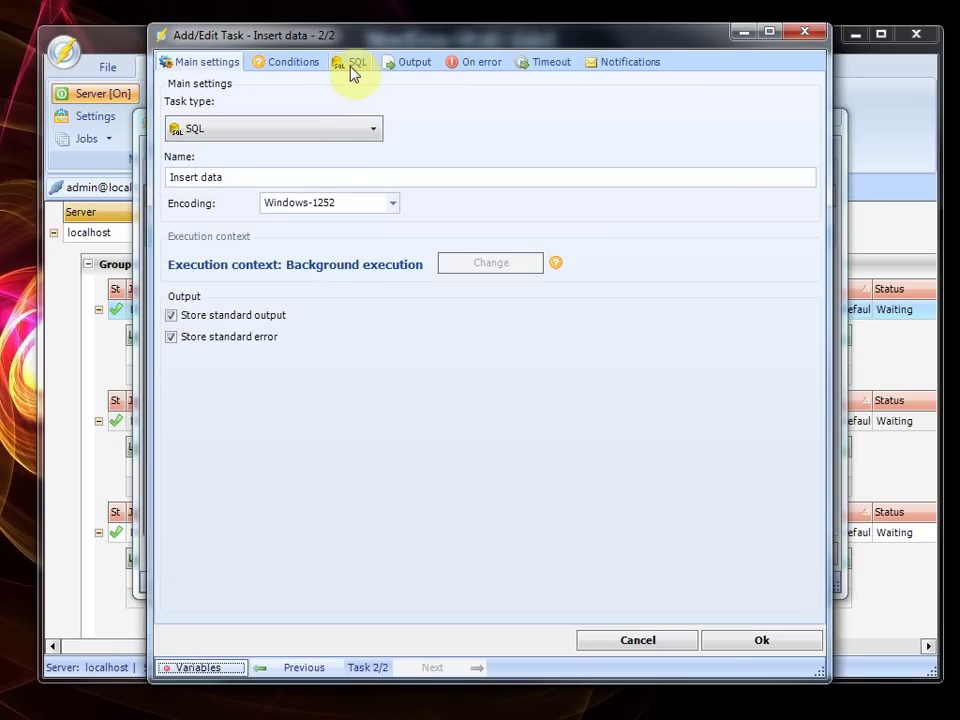
pyautogui.click(352, 66)
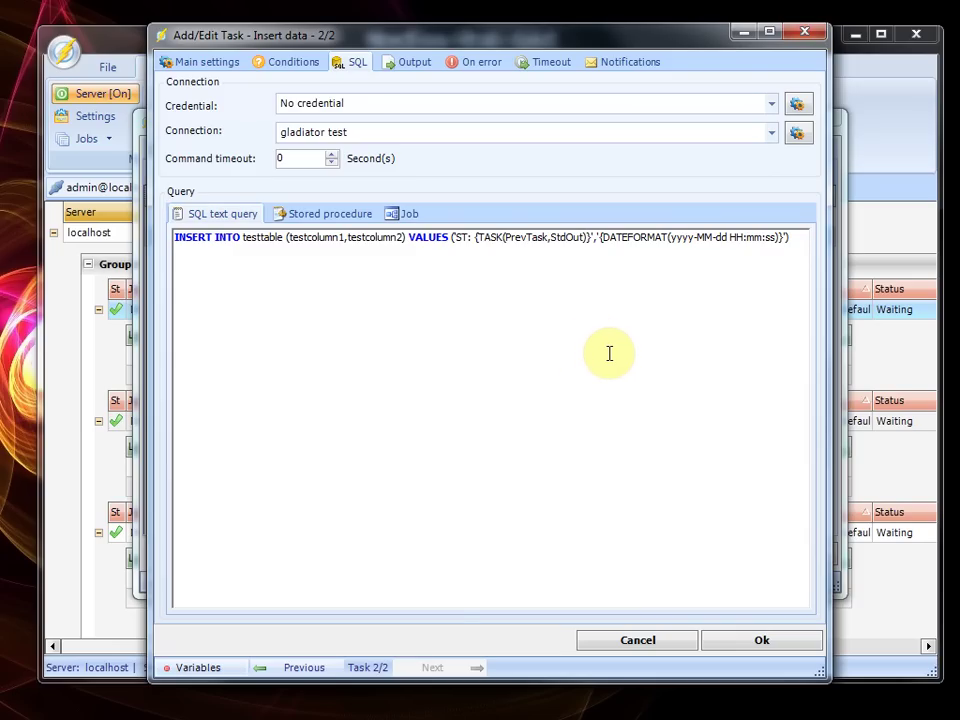
# Step: Highlight INSERT INTO testtable, column testcolumn2 and the previous-task output placeholder in the query
pyautogui.moveTo(175, 241); pyautogui.dragTo(373, 240)
pyautogui.click(372, 242)
pyautogui.doubleClick(372, 242)
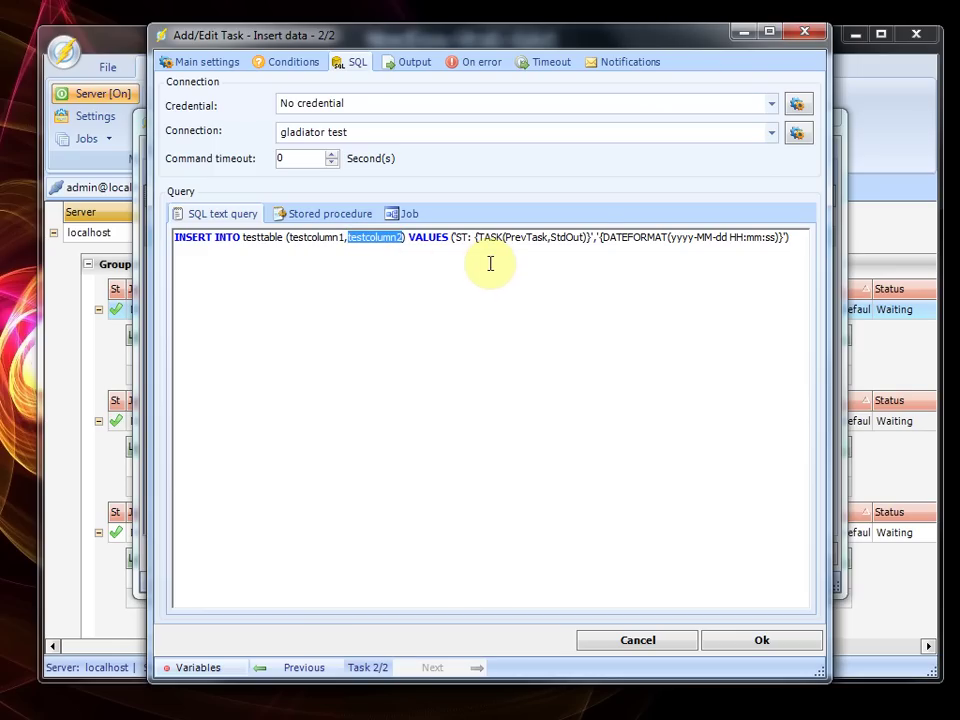
pyautogui.moveTo(594, 238); pyautogui.dragTo(476, 242)
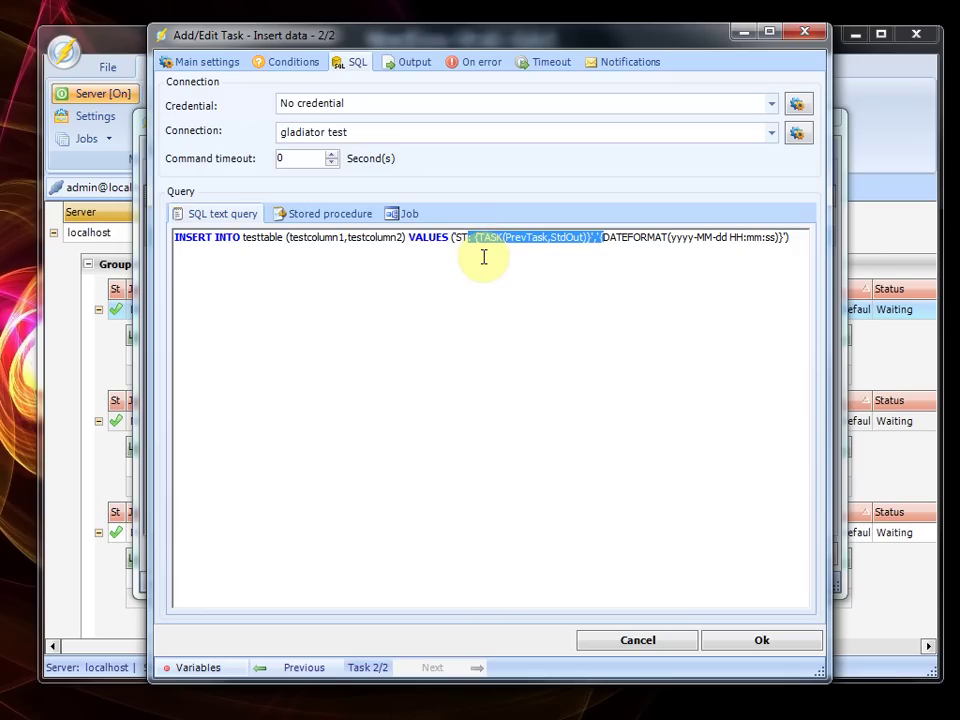
# Step: In Variables, go to Jobs > Active job > Tasks > Read file > Output and select {TASK(PrevTask,StdOut)}
pyautogui.click(197, 668)
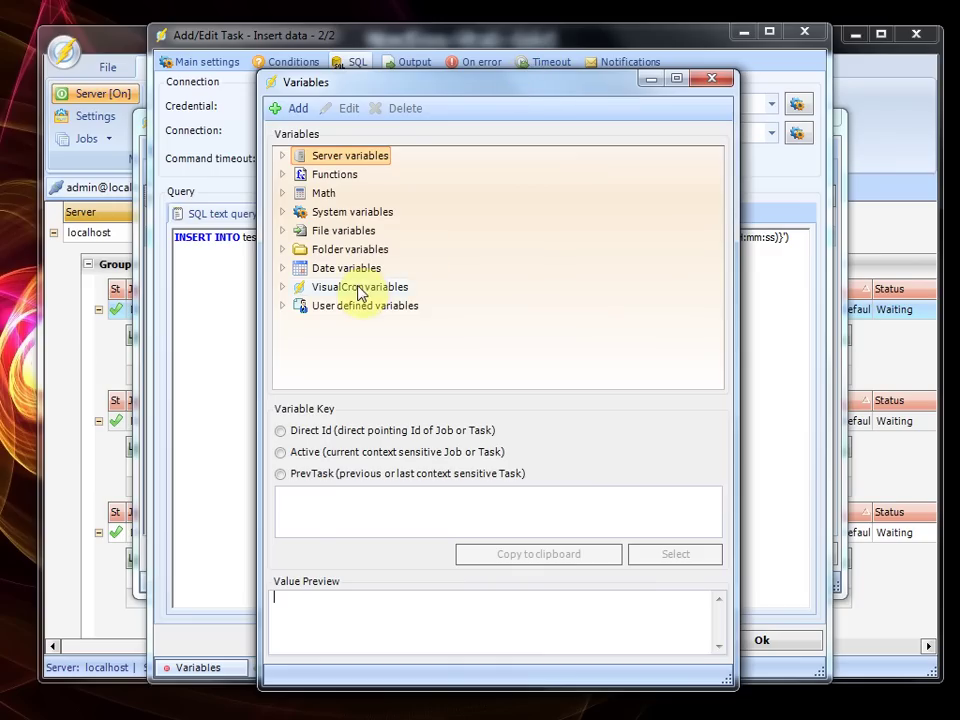
pyautogui.doubleClick(358, 288)
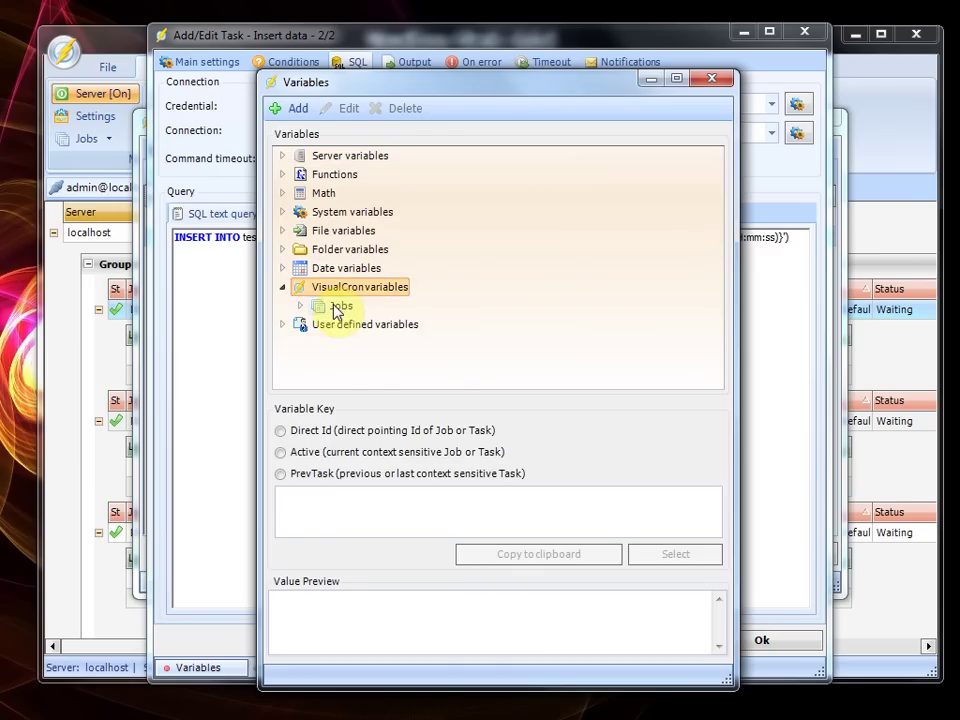
pyautogui.doubleClick(337, 305)
pyautogui.doubleClick(355, 326)
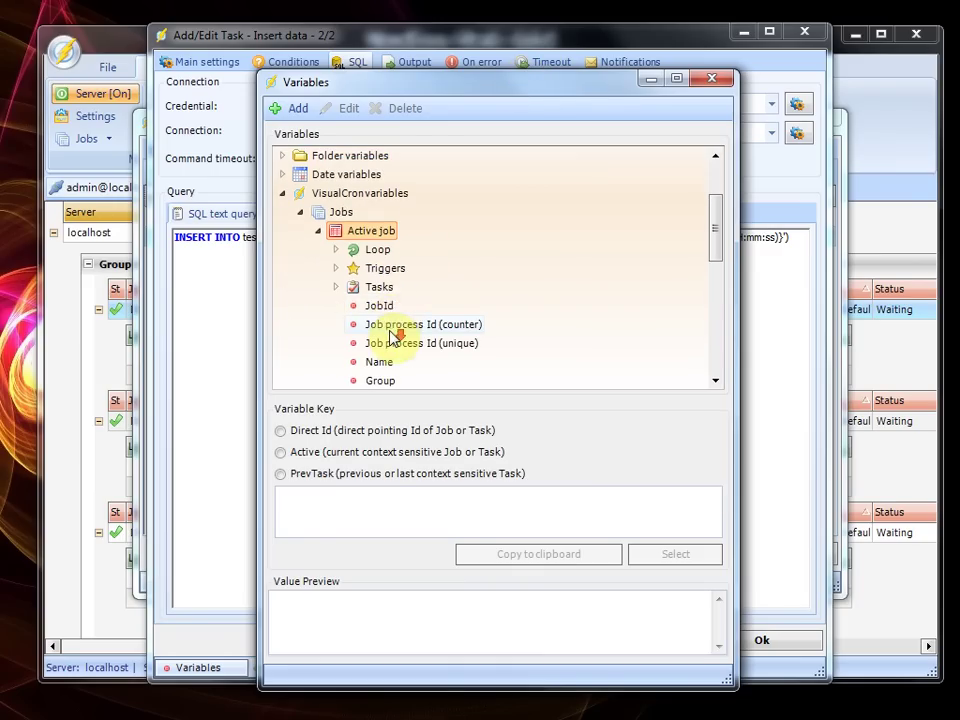
pyautogui.doubleClick(388, 288)
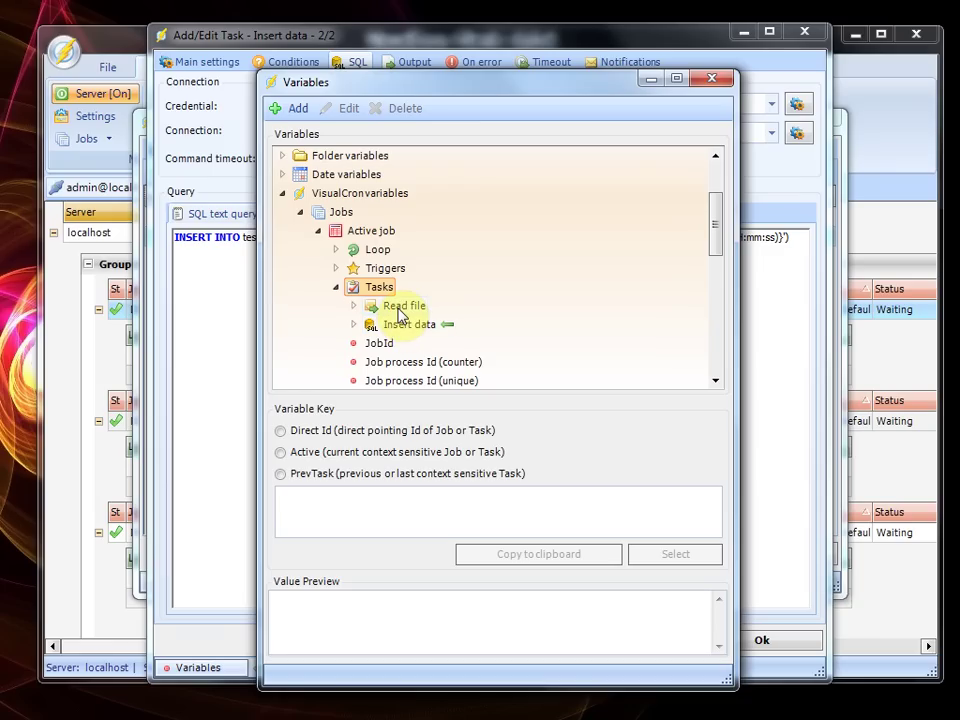
pyautogui.doubleClick(402, 308)
pyautogui.scroll(-4, 414, 324)
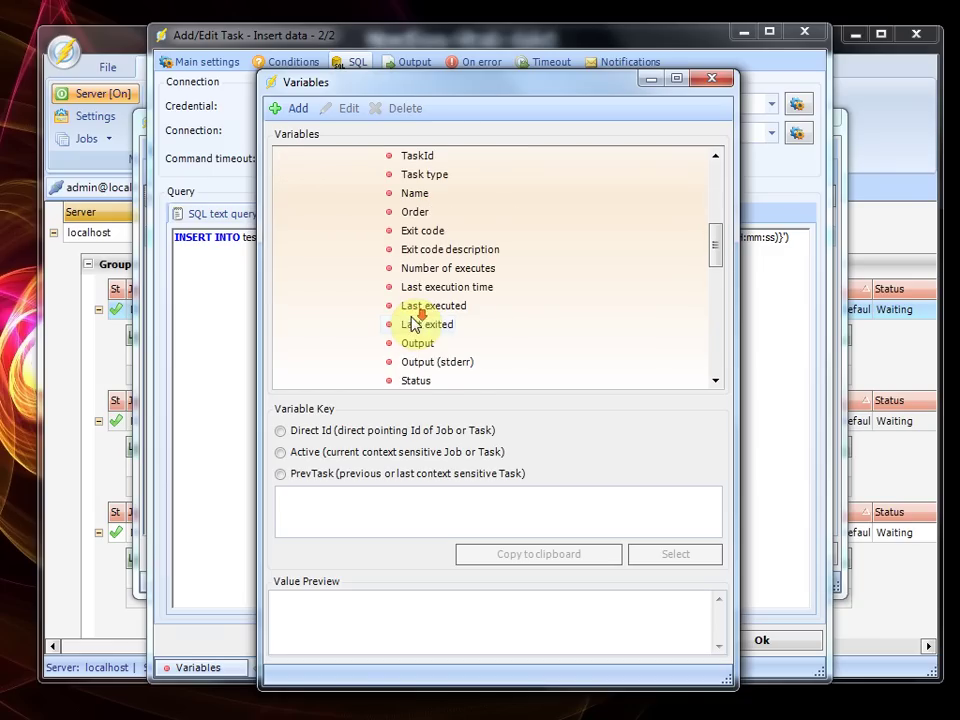
pyautogui.click(428, 344)
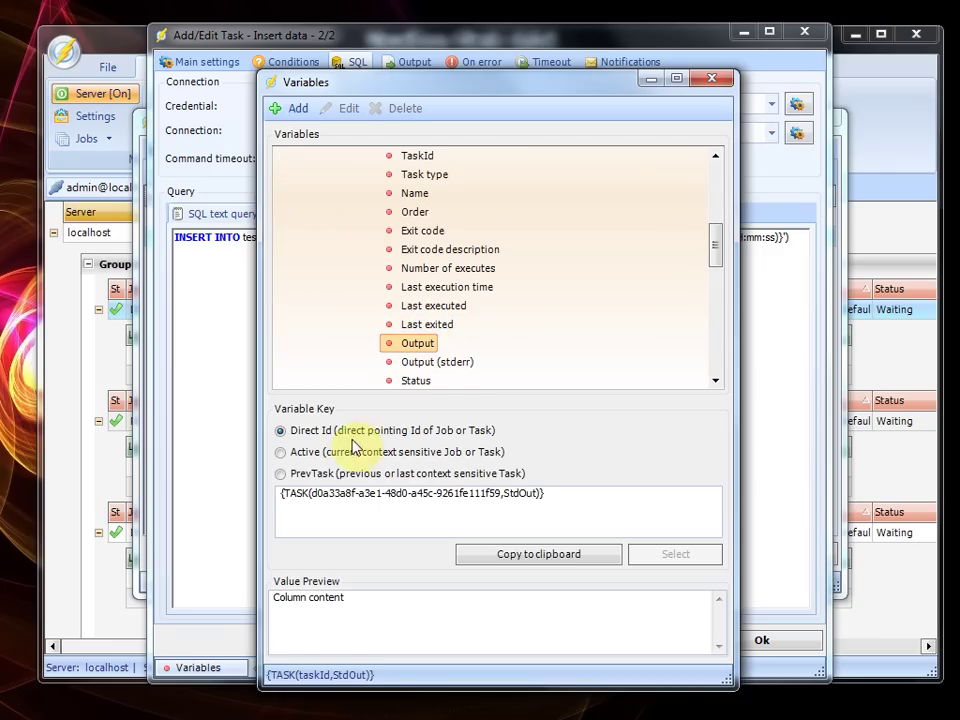
pyautogui.click(310, 474)
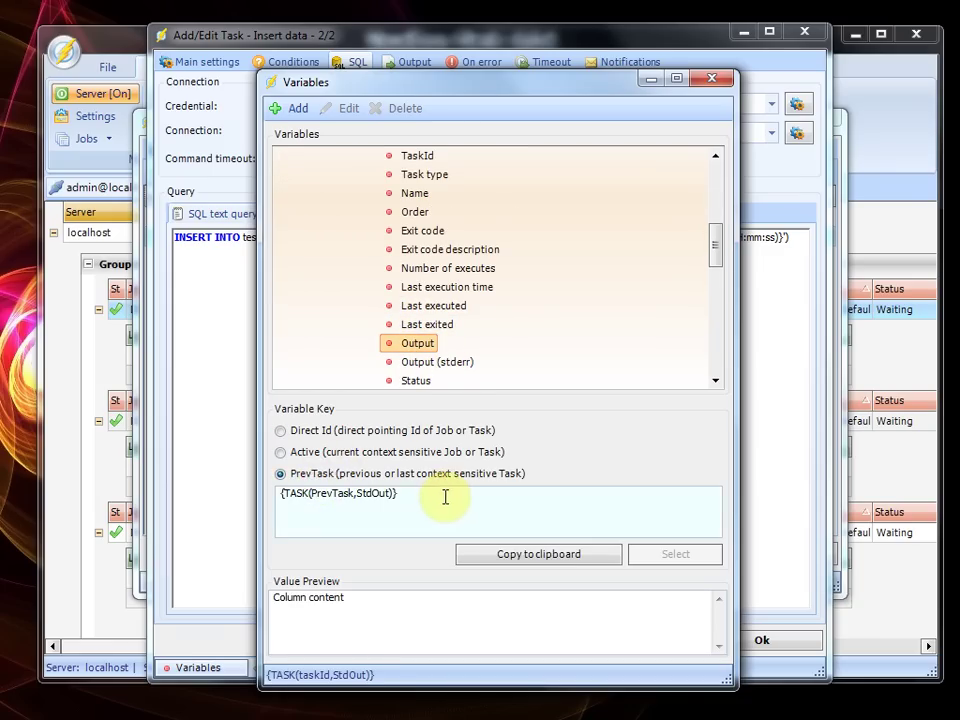
pyautogui.click(396, 619)
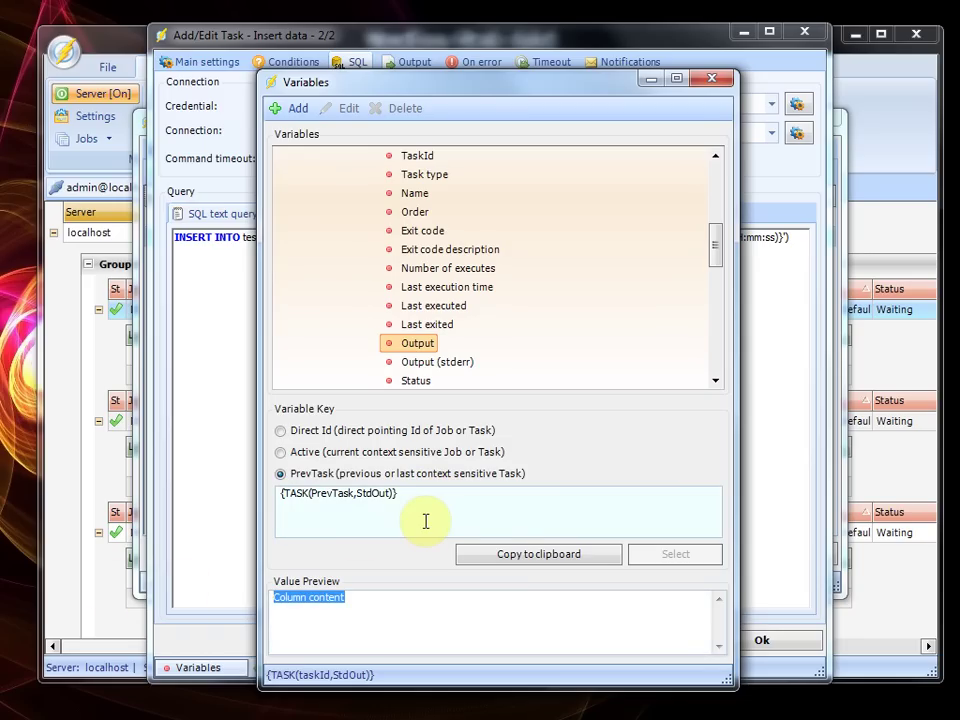
pyautogui.moveTo(454, 495); pyautogui.dragTo(161, 467)
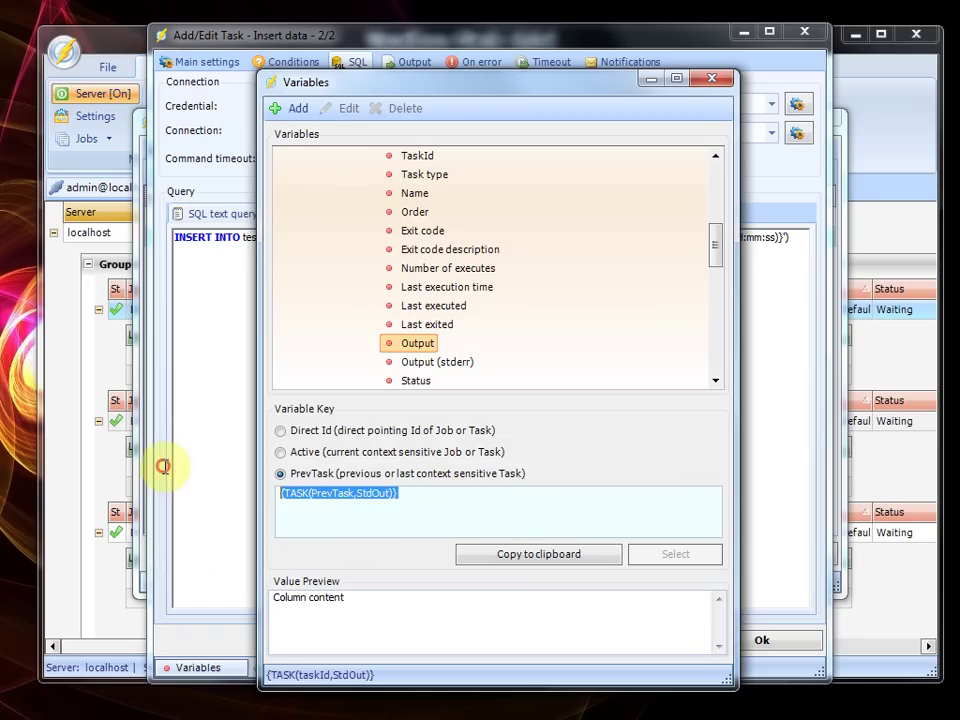
# Step: Close Variables and highlight the query's previous-task output and date-format placeholders
pyautogui.click(713, 80)
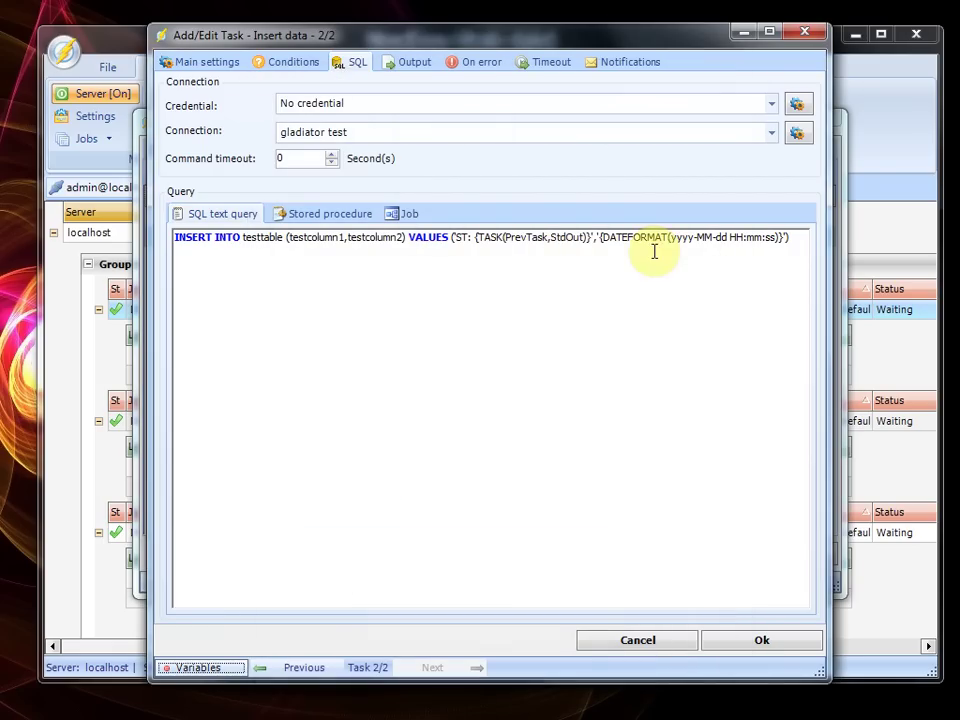
pyautogui.doubleClick(476, 242)
pyautogui.moveTo(476, 242); pyautogui.dragTo(457, 238)
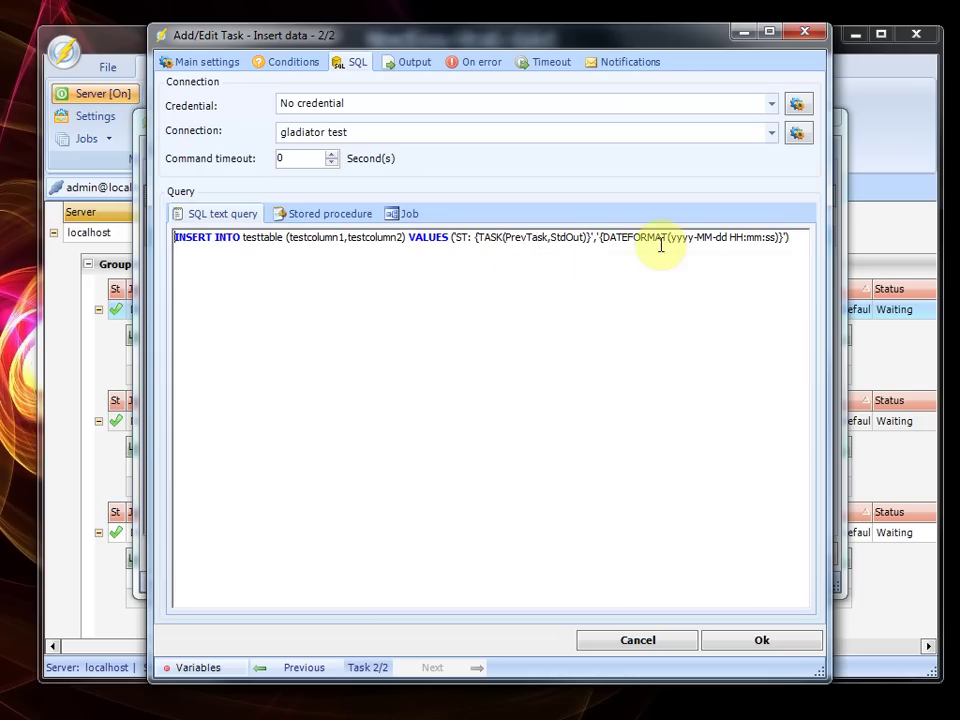
pyautogui.moveTo(584, 237); pyautogui.dragTo(762, 238)
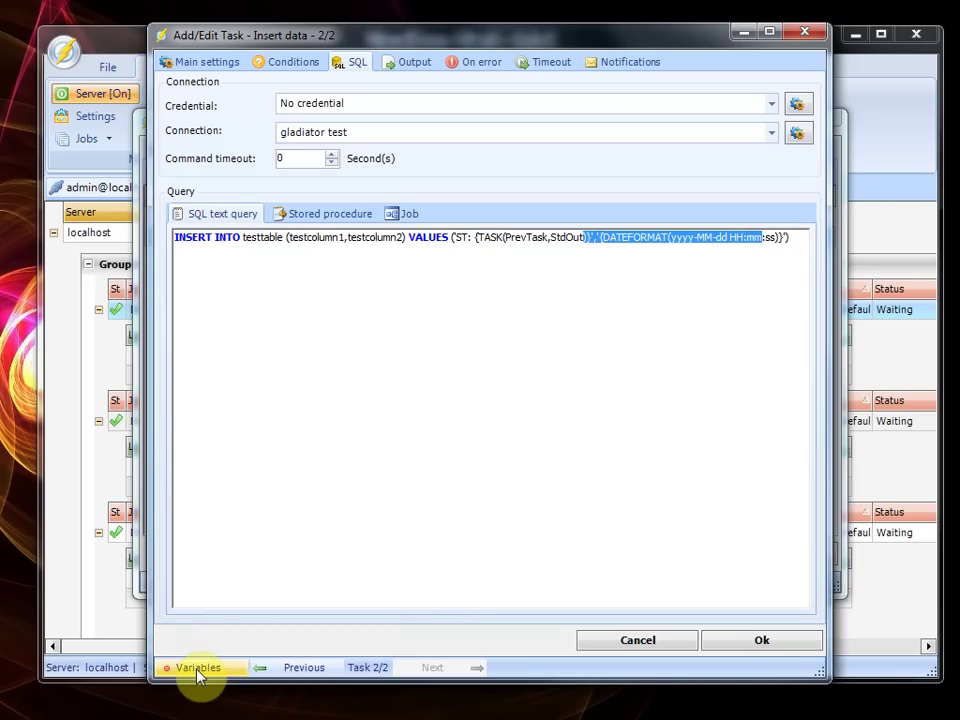
# Step: Preview the Date format variable as {DATEFORMAT(yyyy-MM-dd HH:mm:ss)} by adding :ss, then close Variables
pyautogui.click(197, 672)
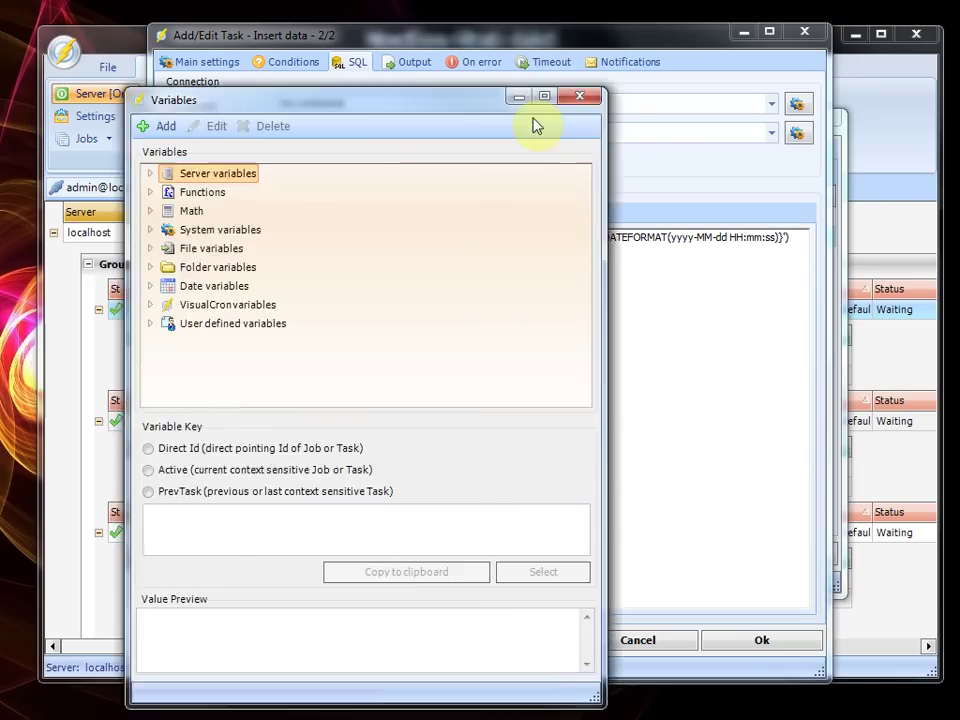
pyautogui.moveTo(448, 96); pyautogui.dragTo(677, 140)
pyautogui.doubleClick(438, 330)
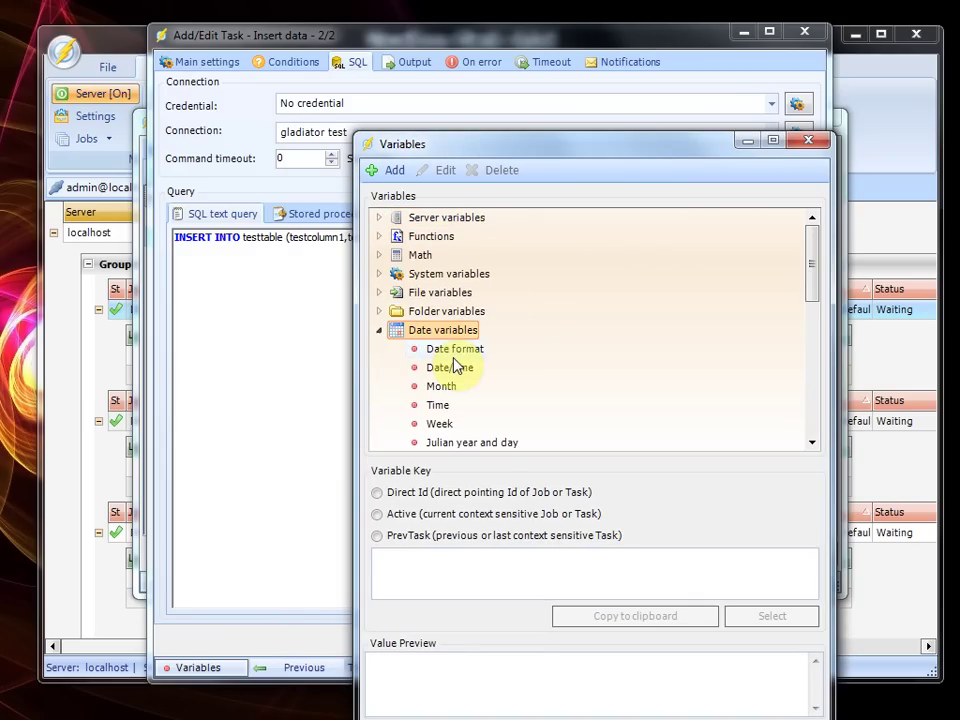
pyautogui.click(455, 352)
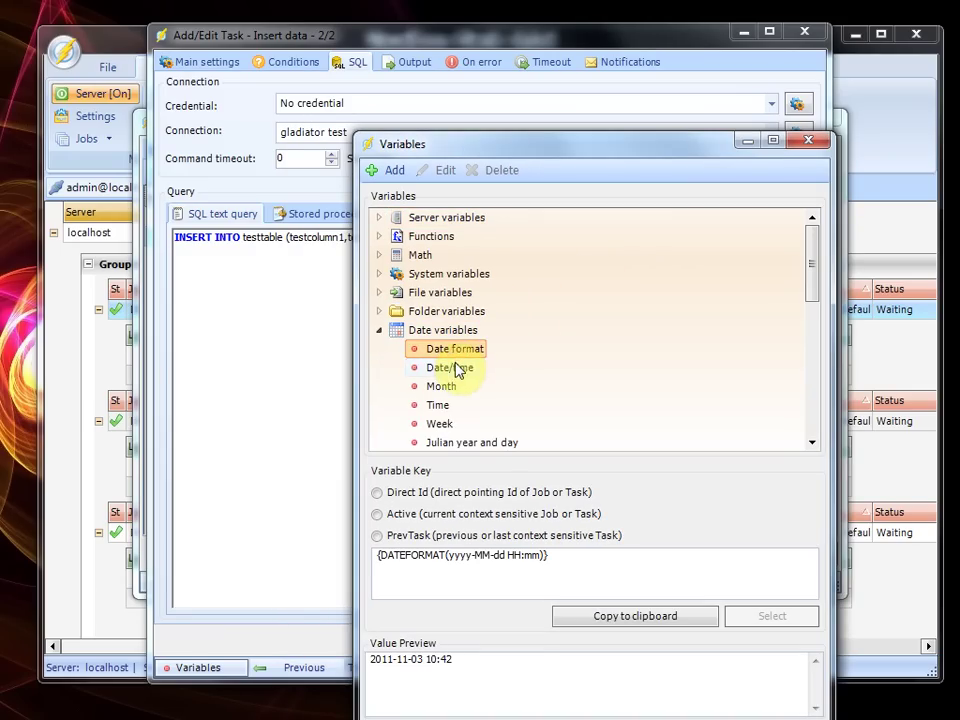
pyautogui.click(545, 557)
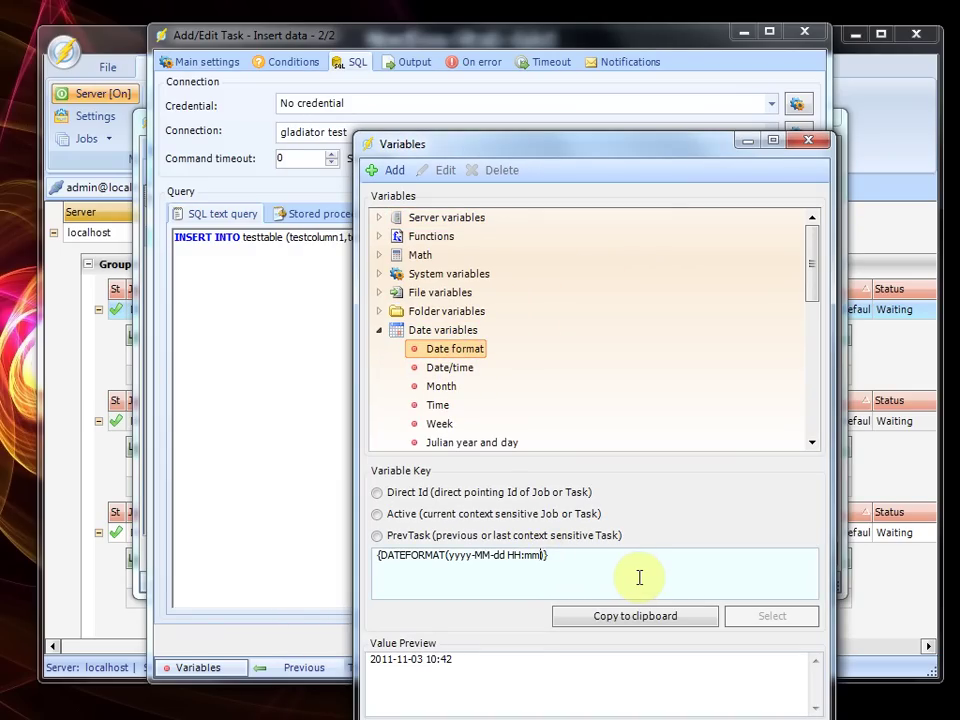
pyautogui.write(':ss')
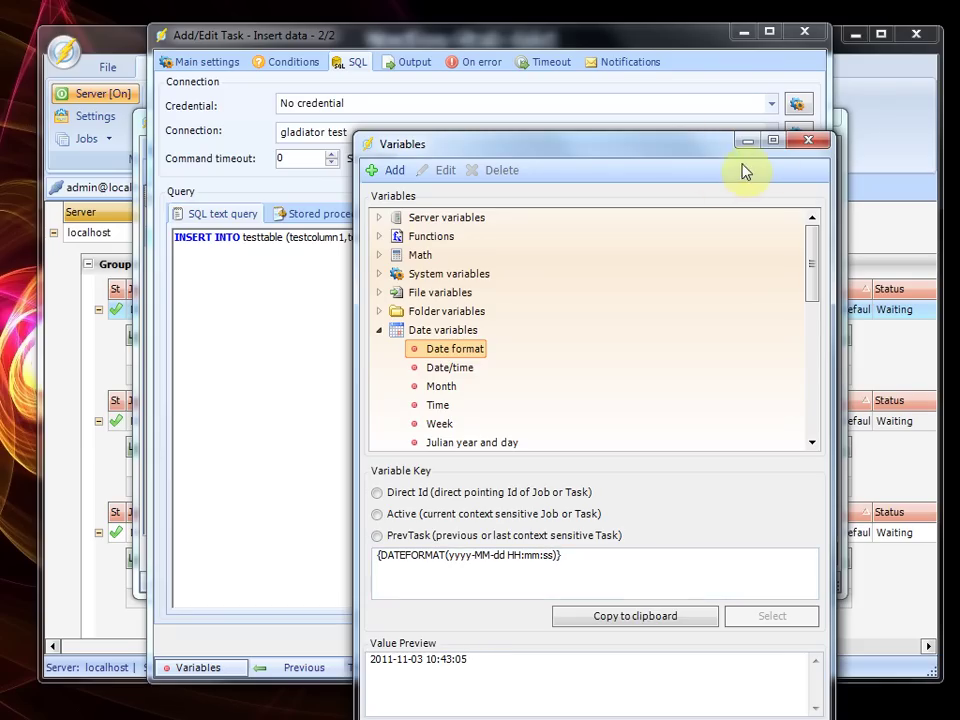
pyautogui.click(807, 142)
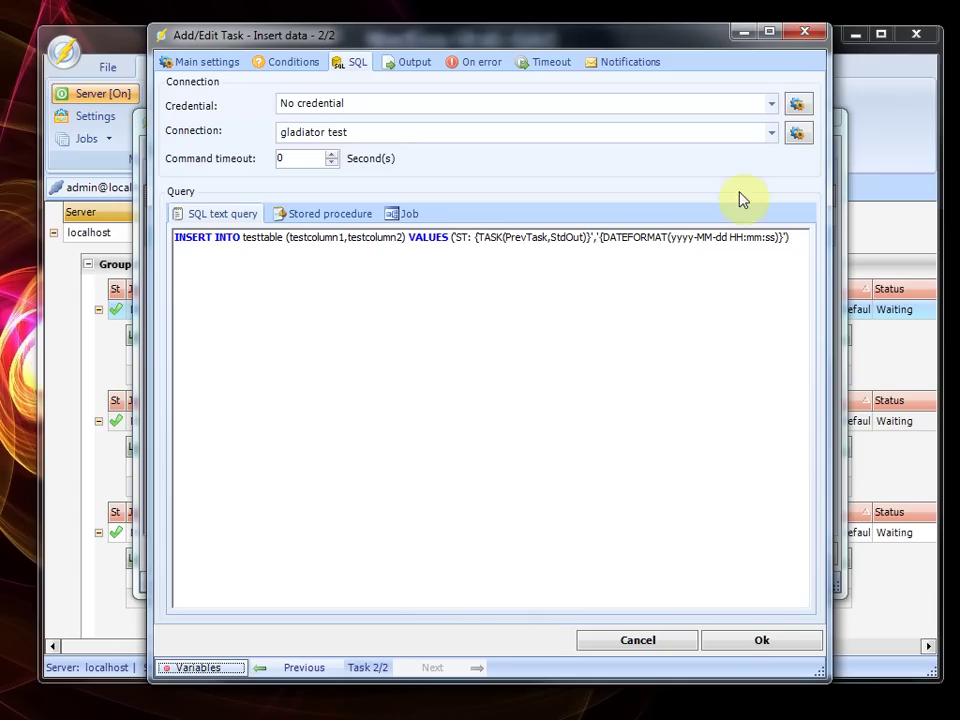
pyautogui.click(759, 651)
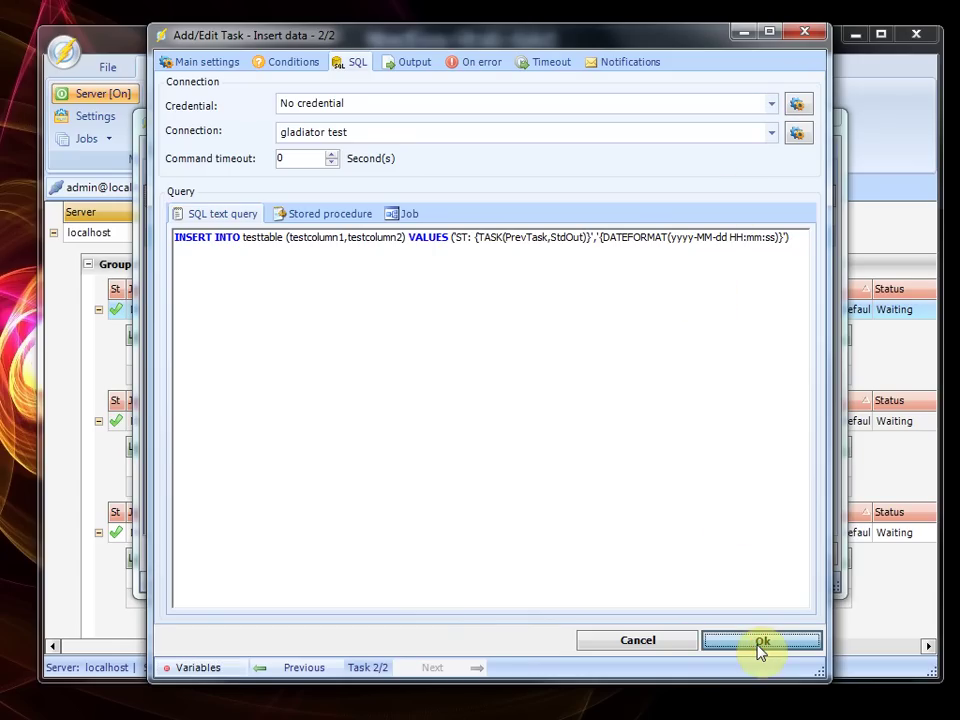
pyautogui.click(568, 266)
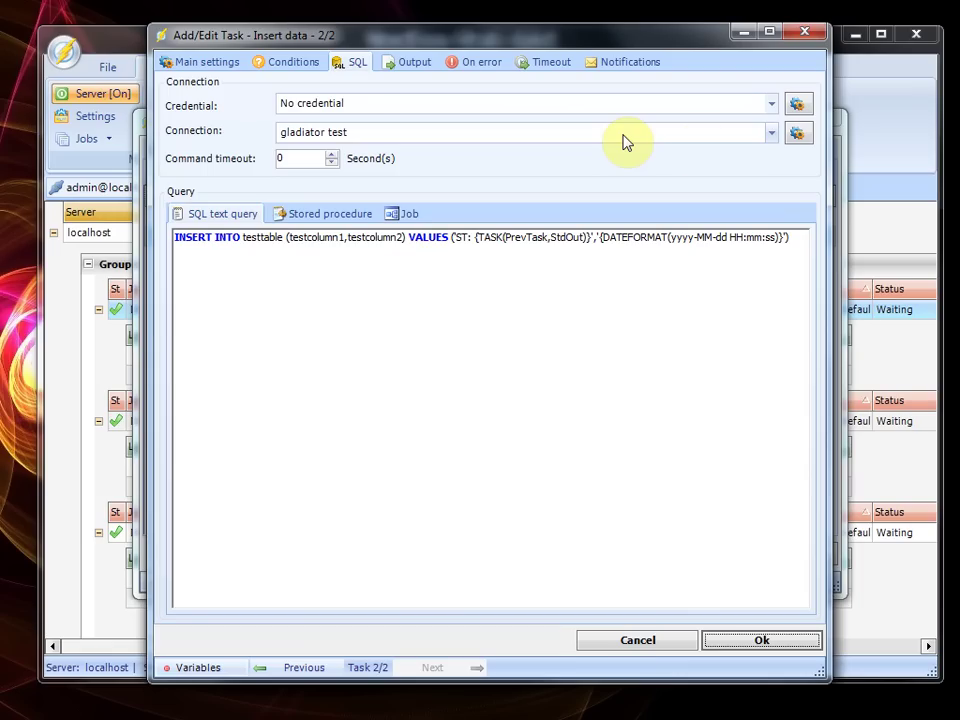
# Step: Test the gladiator test SQL connection successfully, then close the Connection Wizard and Connections list
pyautogui.click(797, 133)
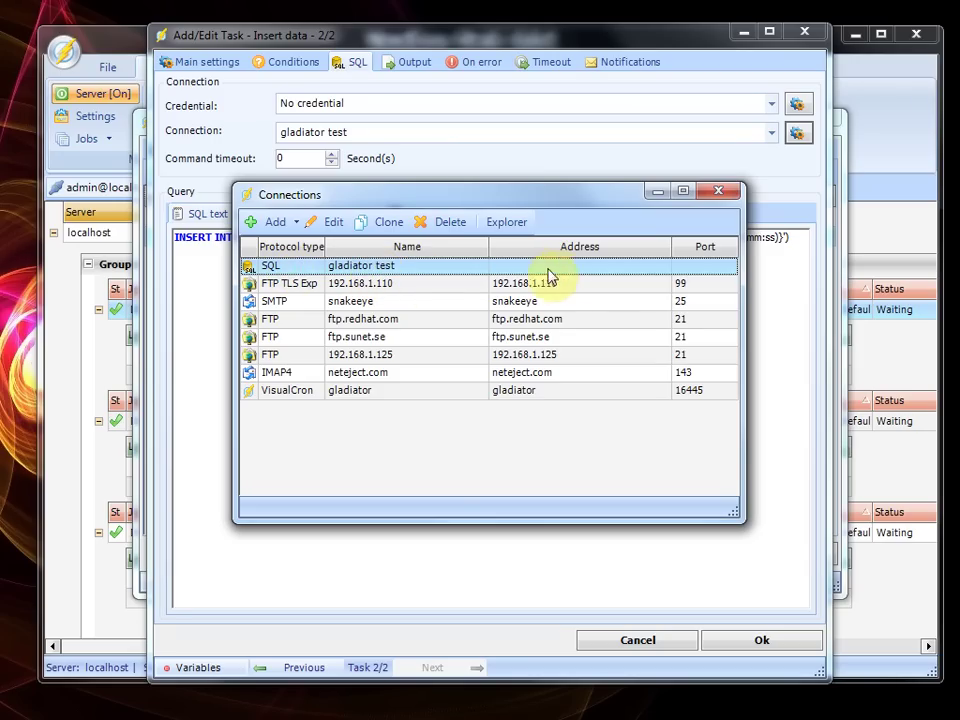
pyautogui.doubleClick(438, 268)
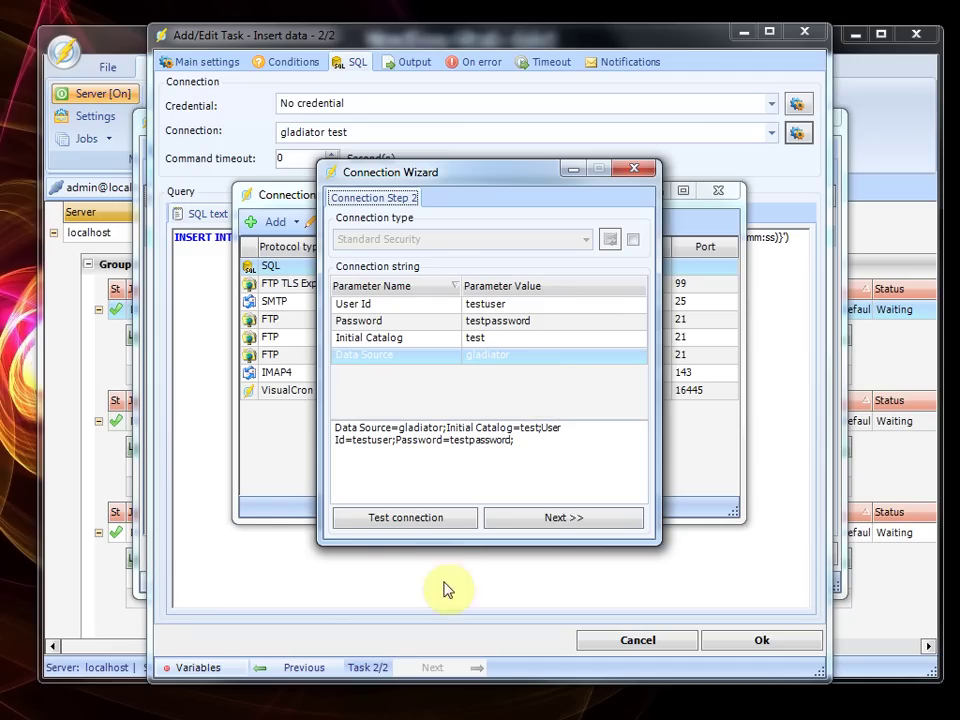
pyautogui.click(424, 517)
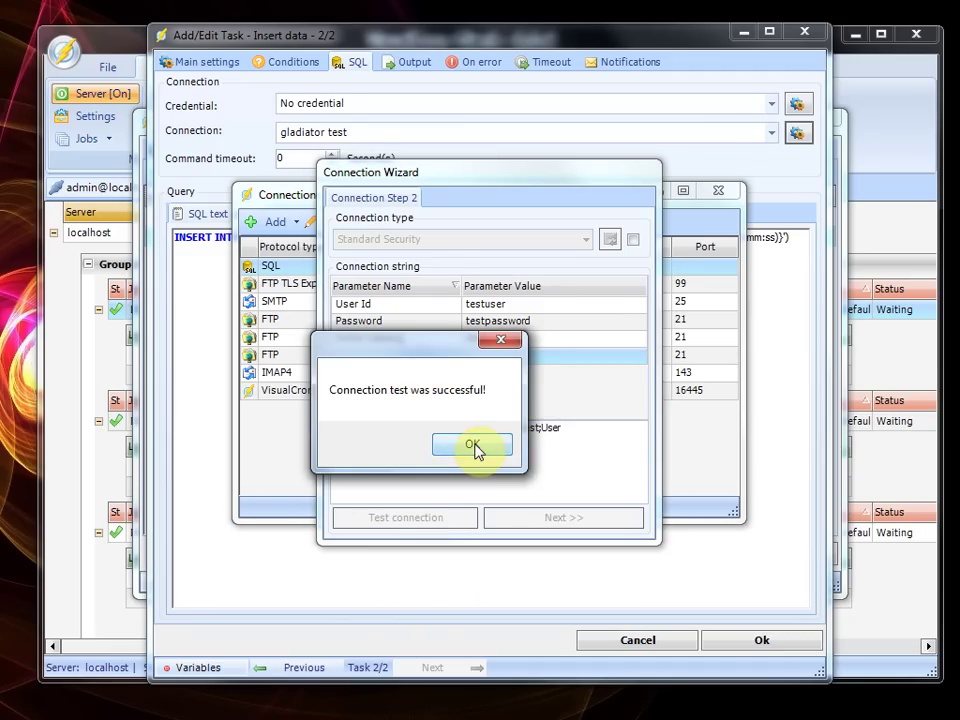
pyautogui.click(475, 447)
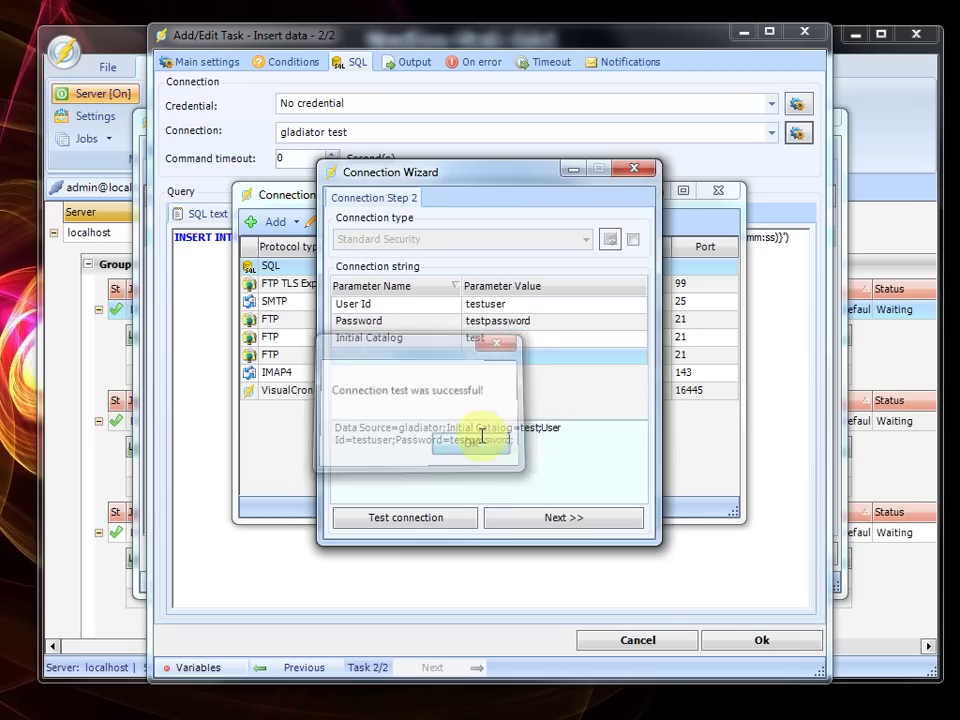
pyautogui.click(650, 167)
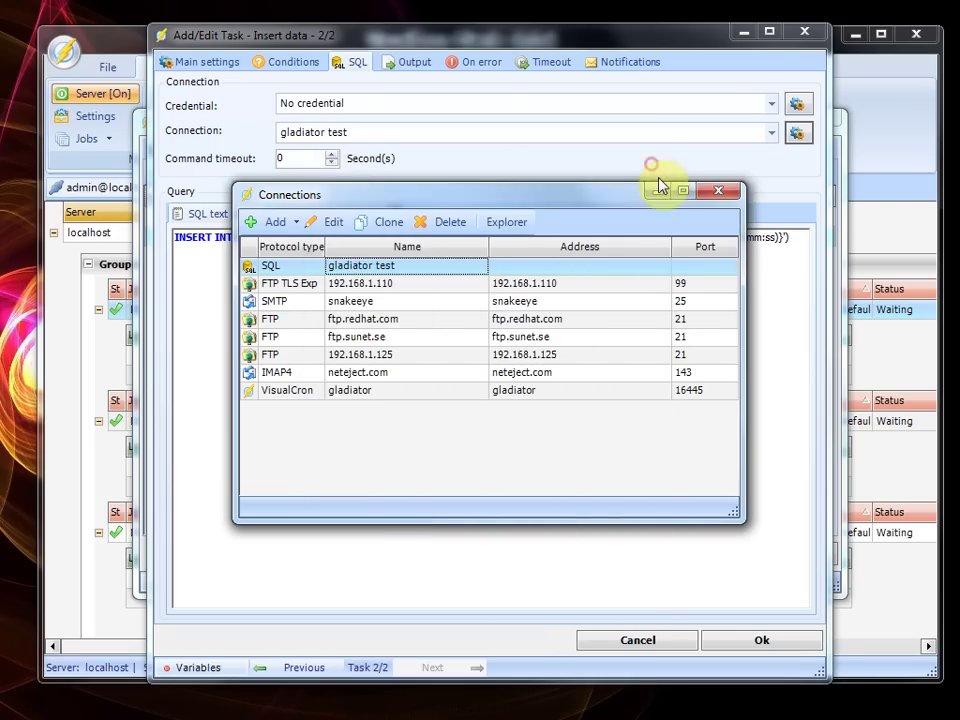
pyautogui.click(719, 191)
# Step: Save the Insert data task and the job, then run DB test - sql text
pyautogui.click(779, 642)
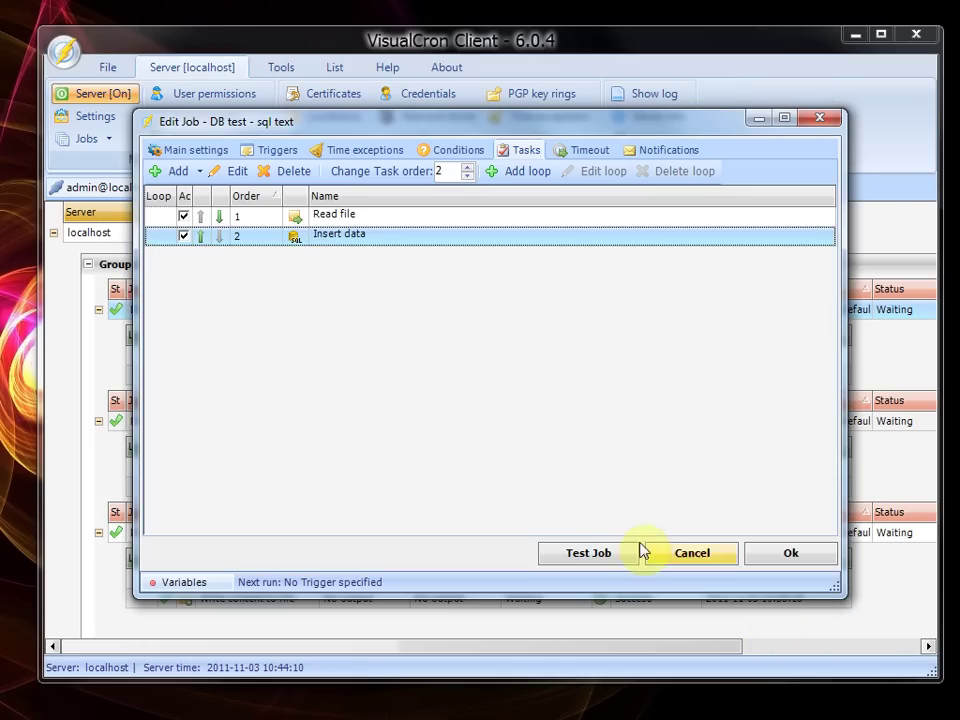
pyautogui.click(797, 563)
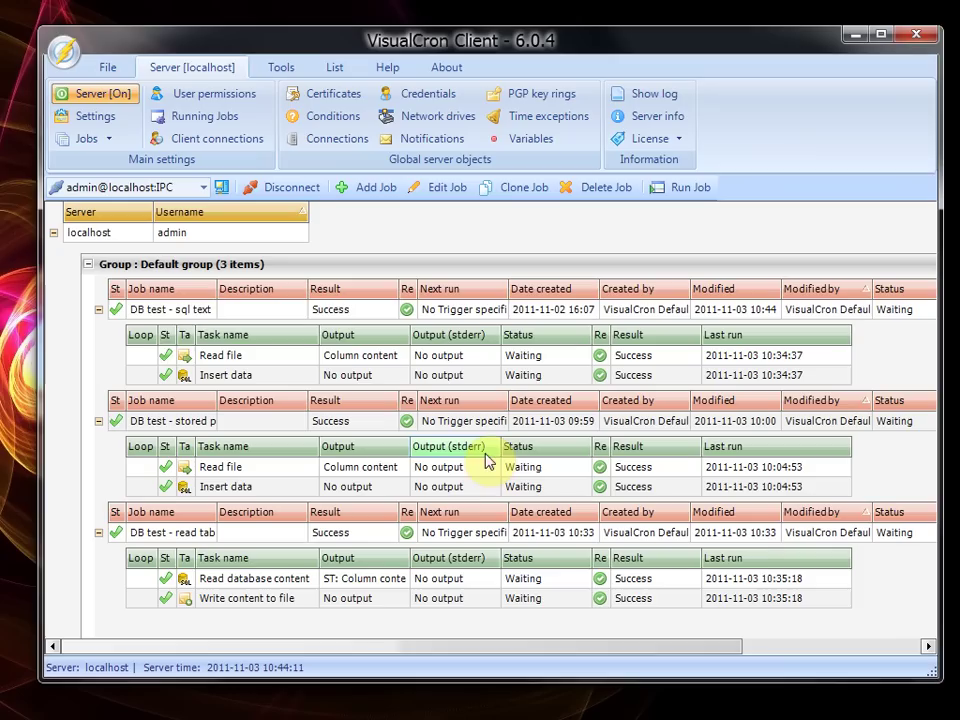
pyautogui.click(212, 309)
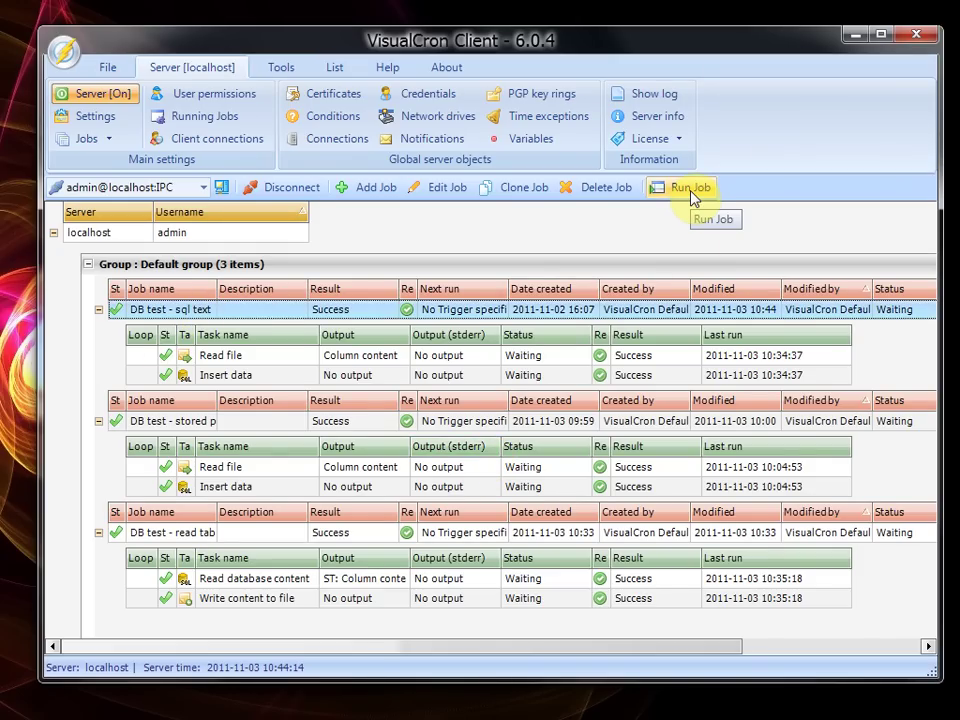
pyautogui.click(690, 190)
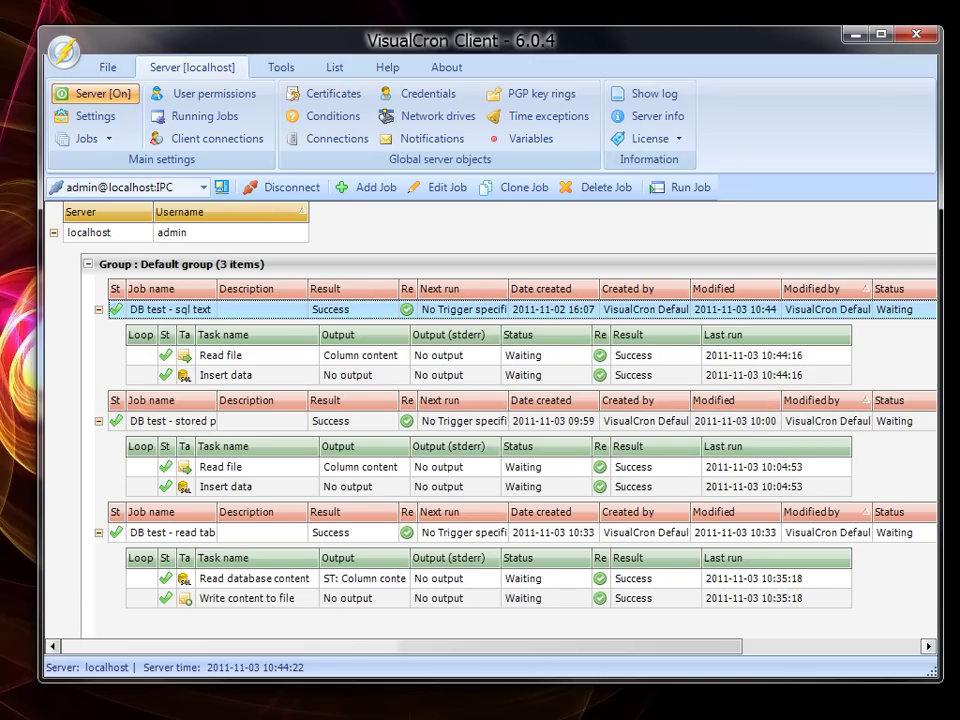
pyautogui.hotkey('alt', 'Tab')
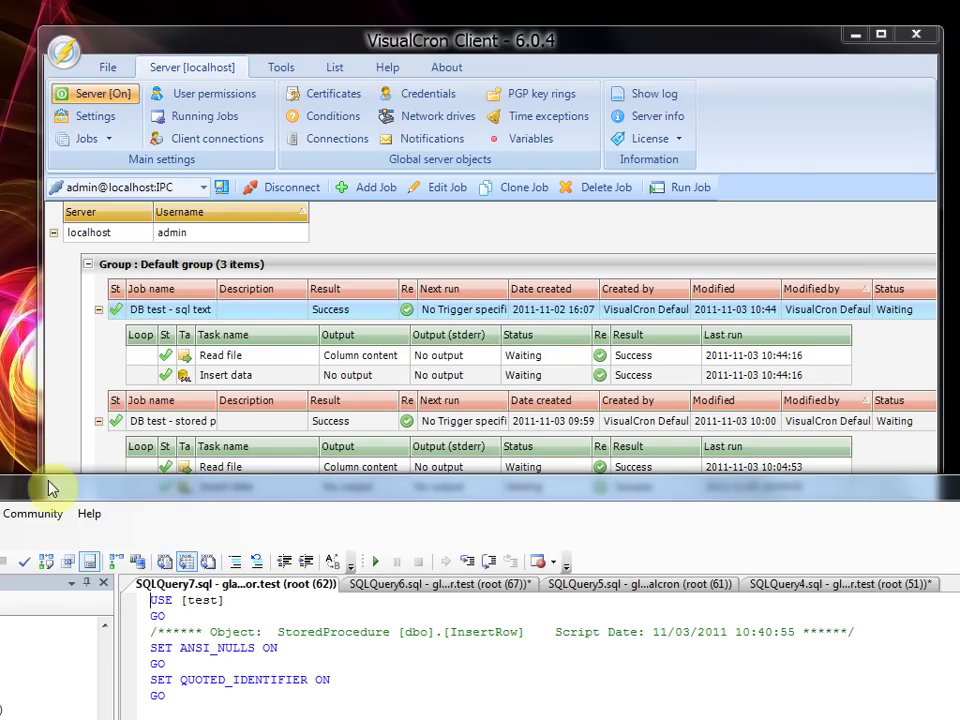
pyautogui.moveTo(270, 487); pyautogui.dragTo(291, 103)
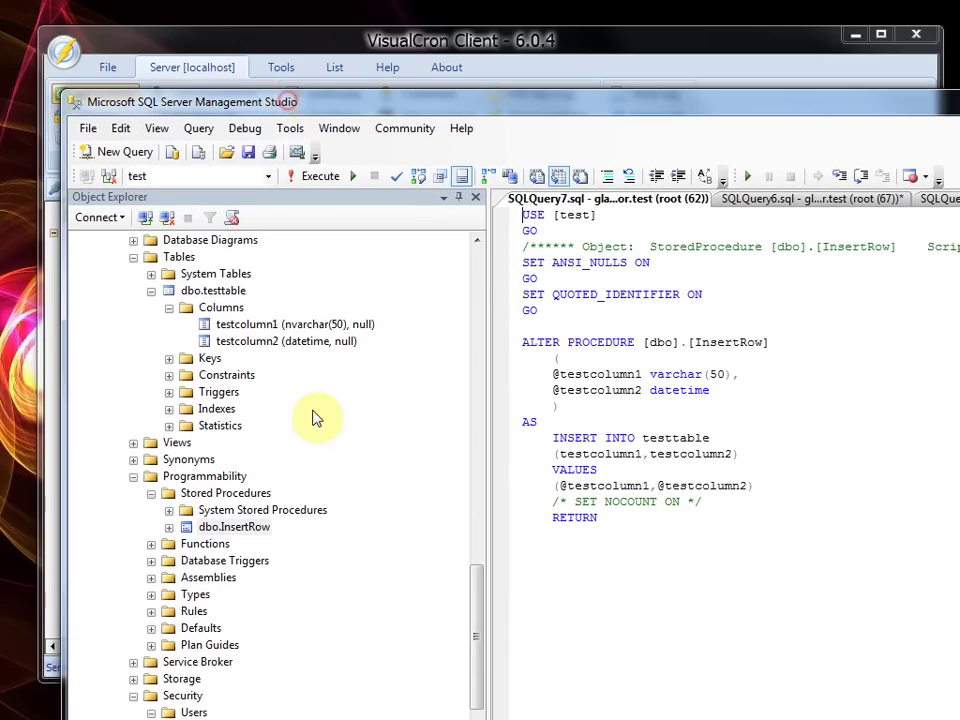
pyautogui.rightClick(215, 291)
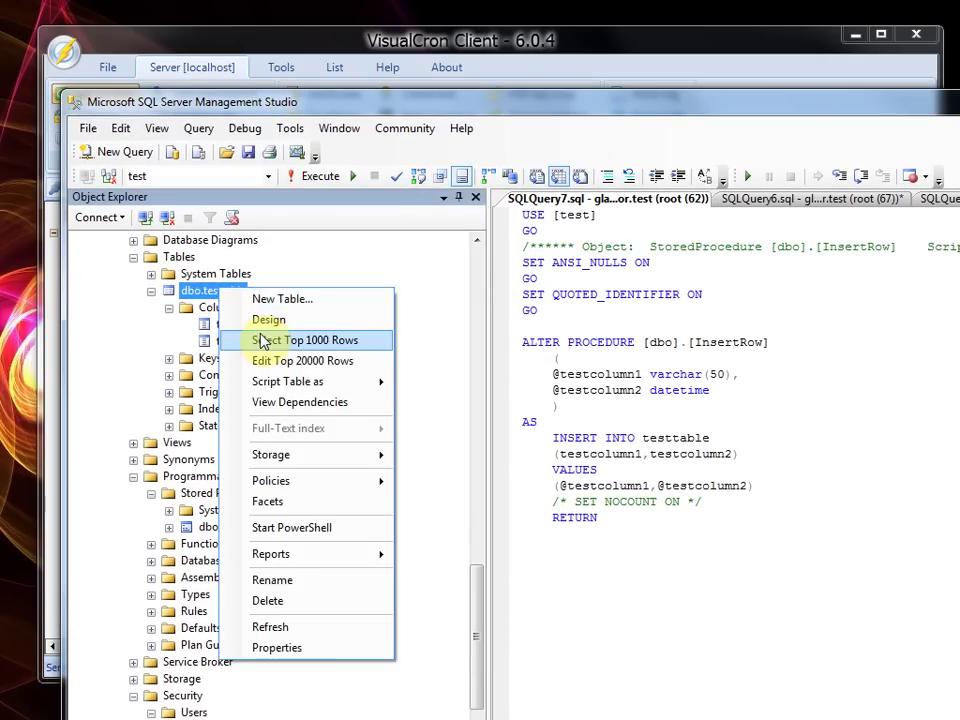
pyautogui.click(258, 336)
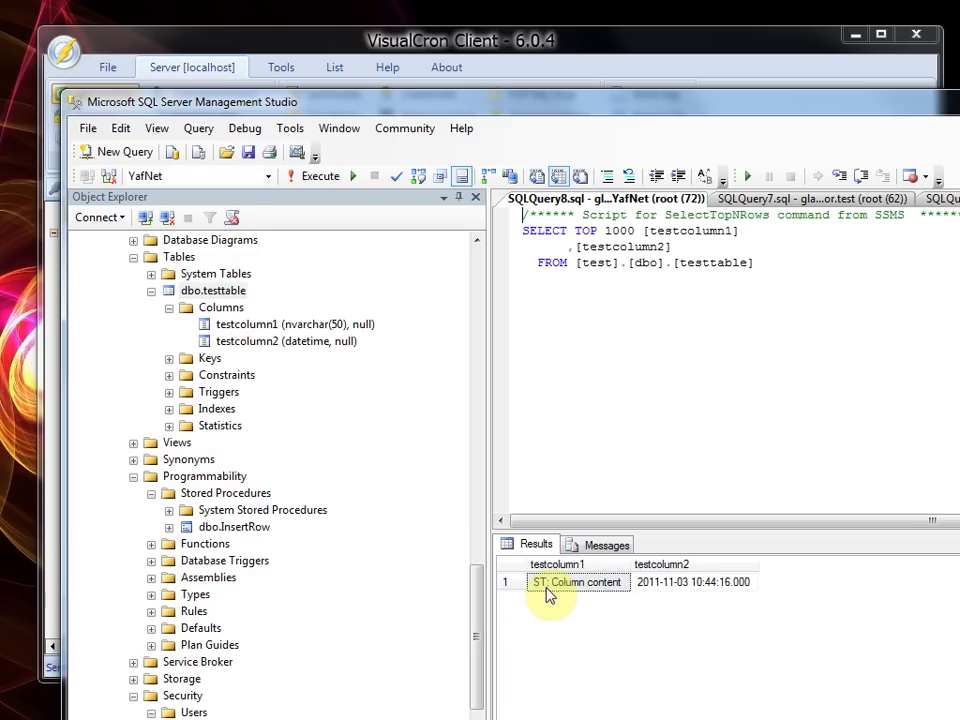
pyautogui.click(687, 586)
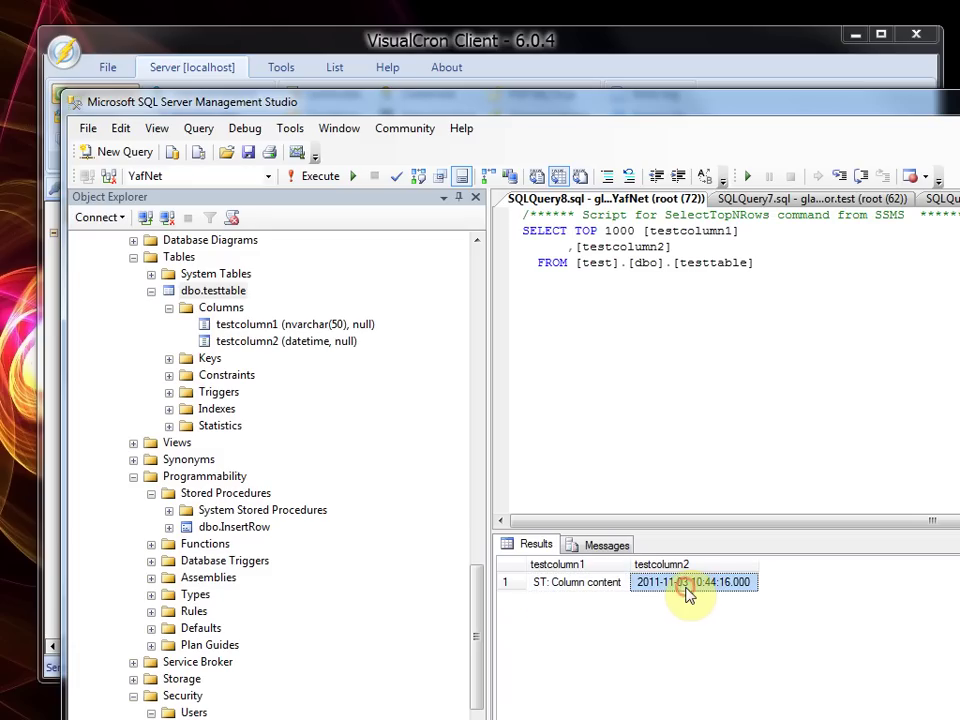
# Step: Rerun the job, confirm the new 10:44:41 row in SSMS, then open the stored-procedure job's Read file task
pyautogui.click(664, 39)
pyautogui.click(690, 187)
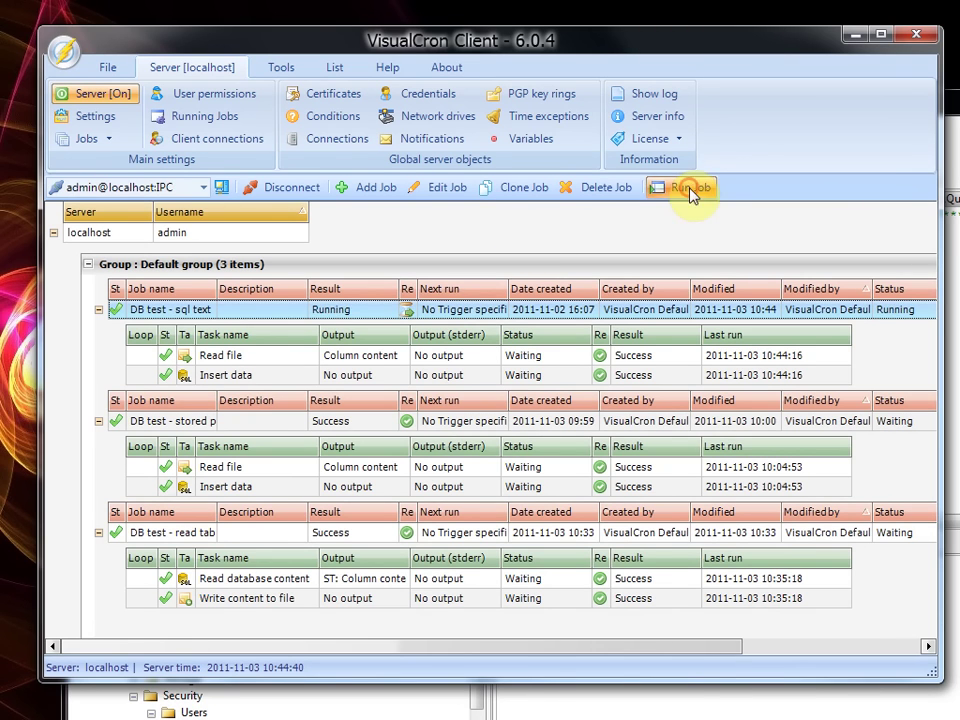
pyautogui.click(955, 345)
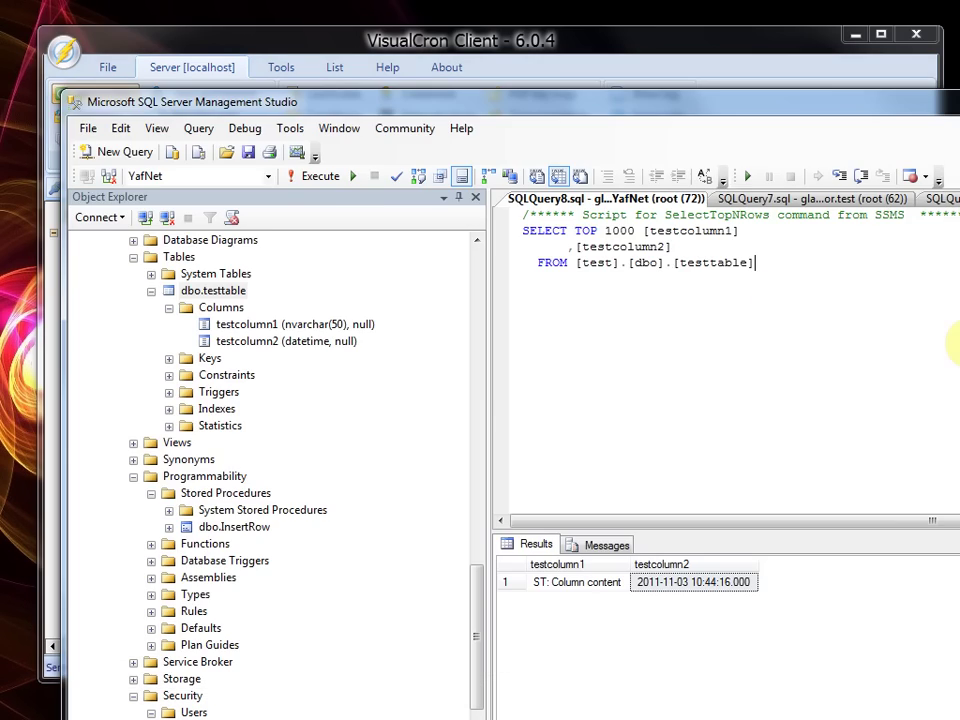
pyautogui.click(318, 177)
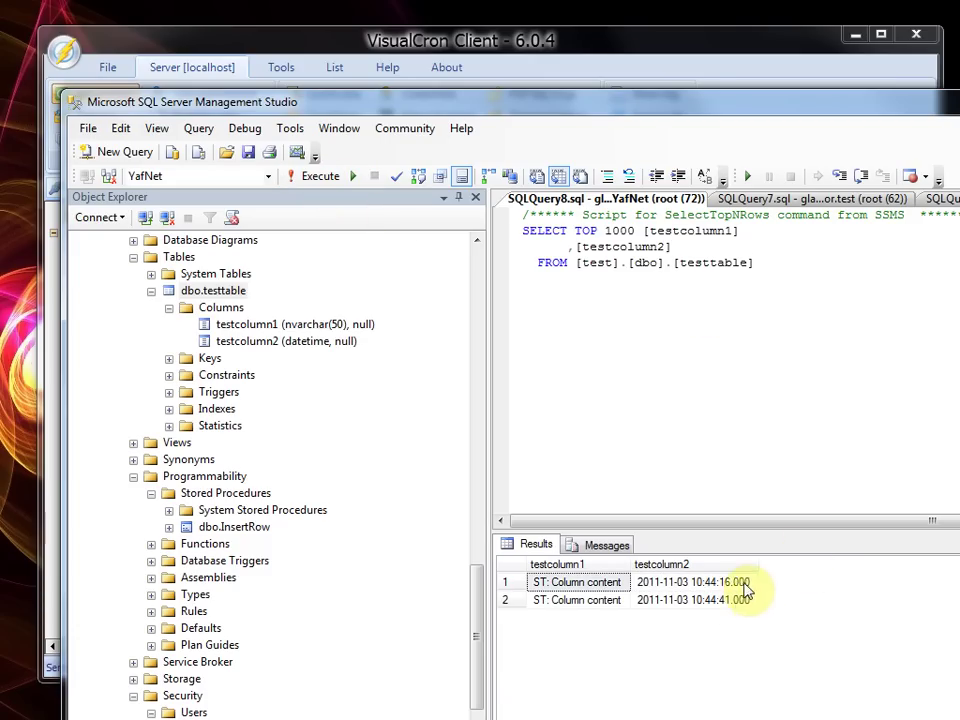
pyautogui.click(710, 277)
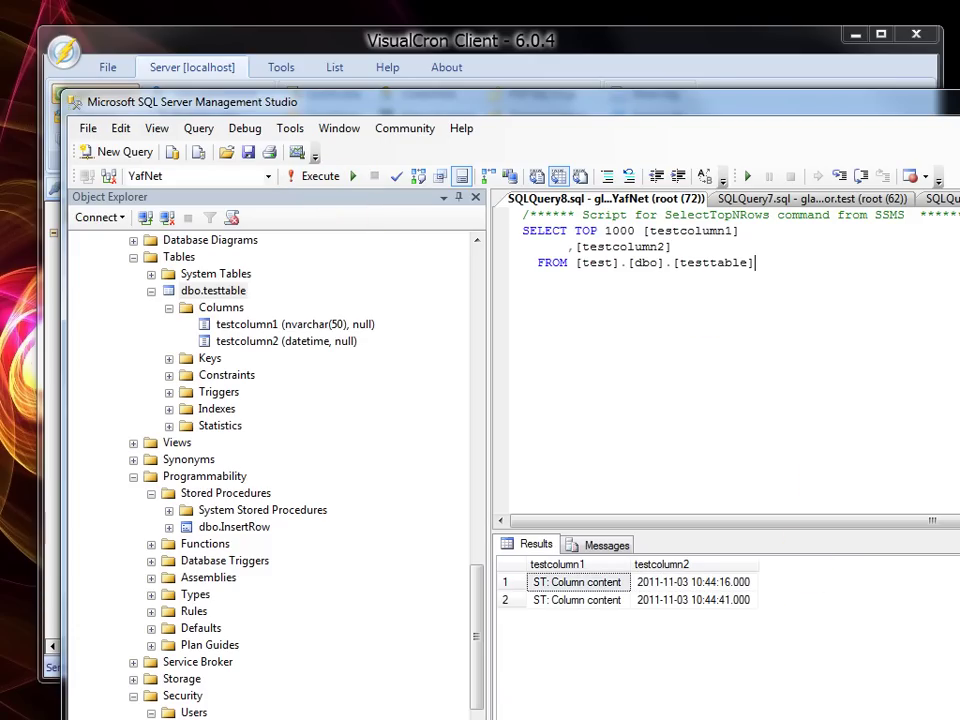
pyautogui.click(435, 52)
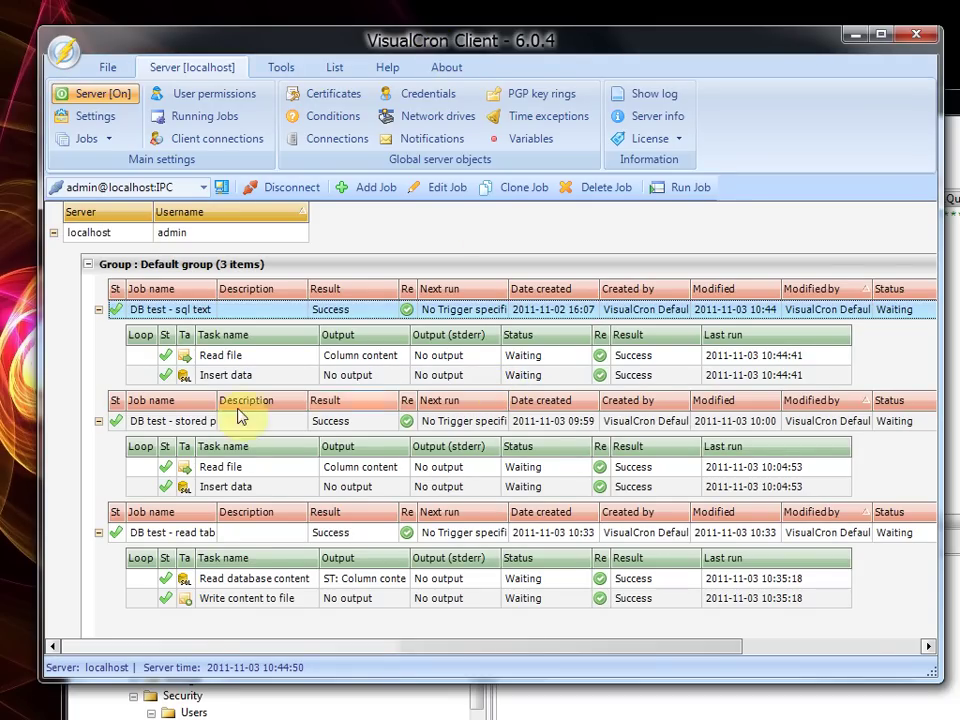
pyautogui.doubleClick(230, 467)
pyautogui.click(358, 63)
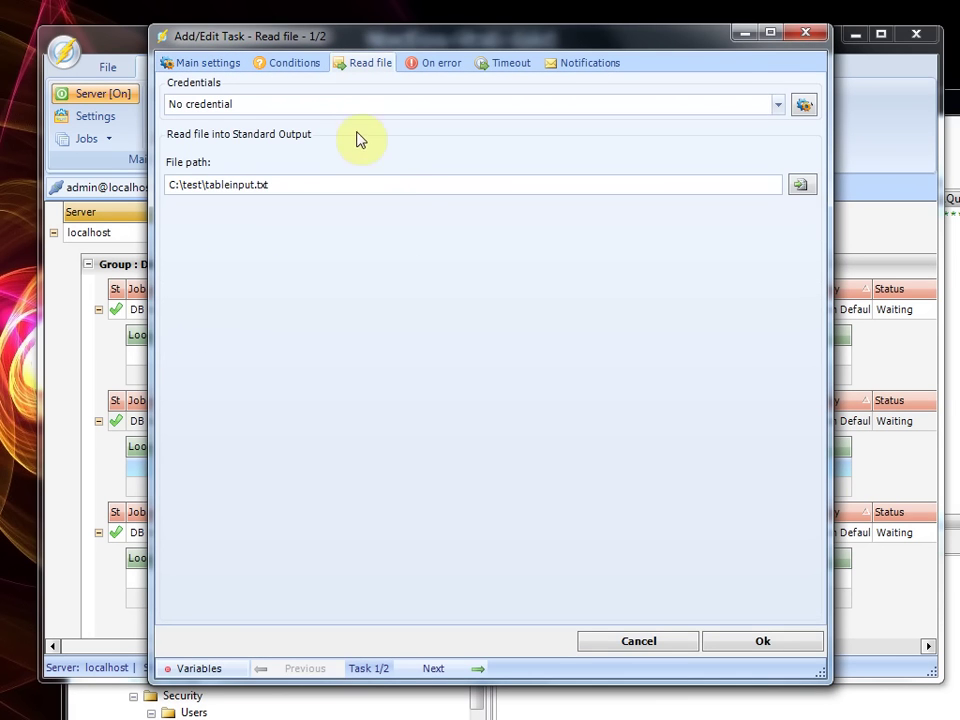
pyautogui.click(803, 32)
pyautogui.doubleClick(258, 488)
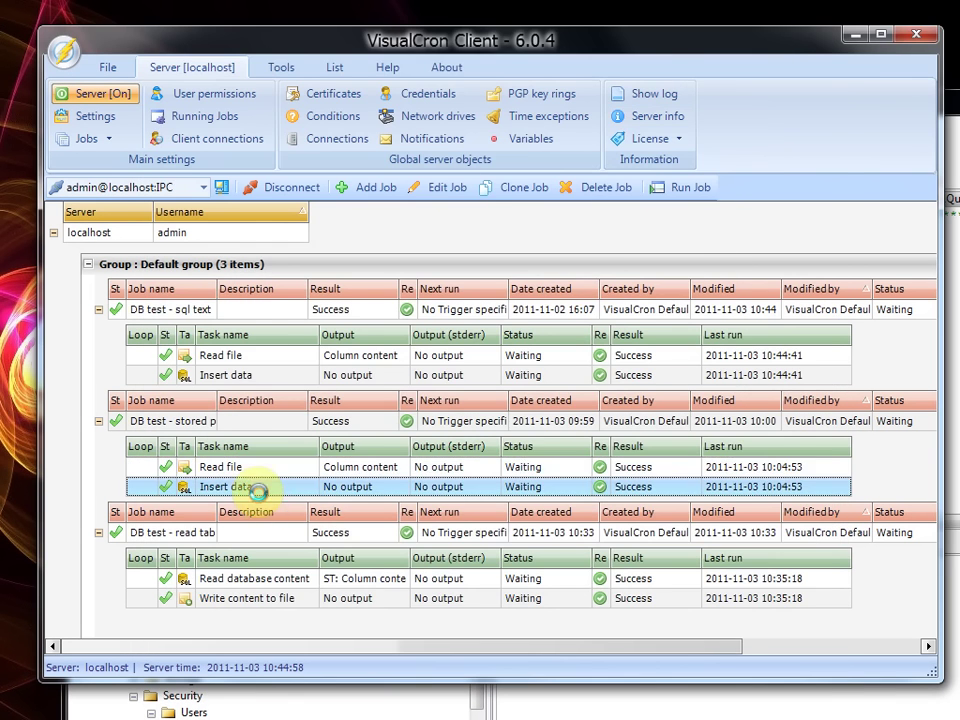
pyautogui.click(350, 63)
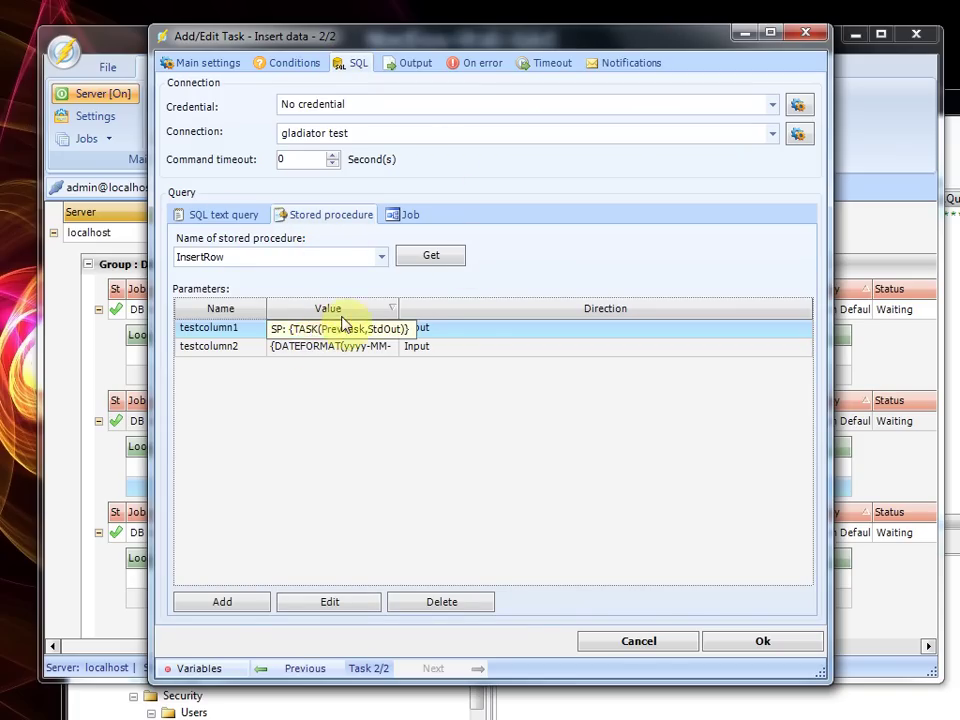
pyautogui.click(431, 257)
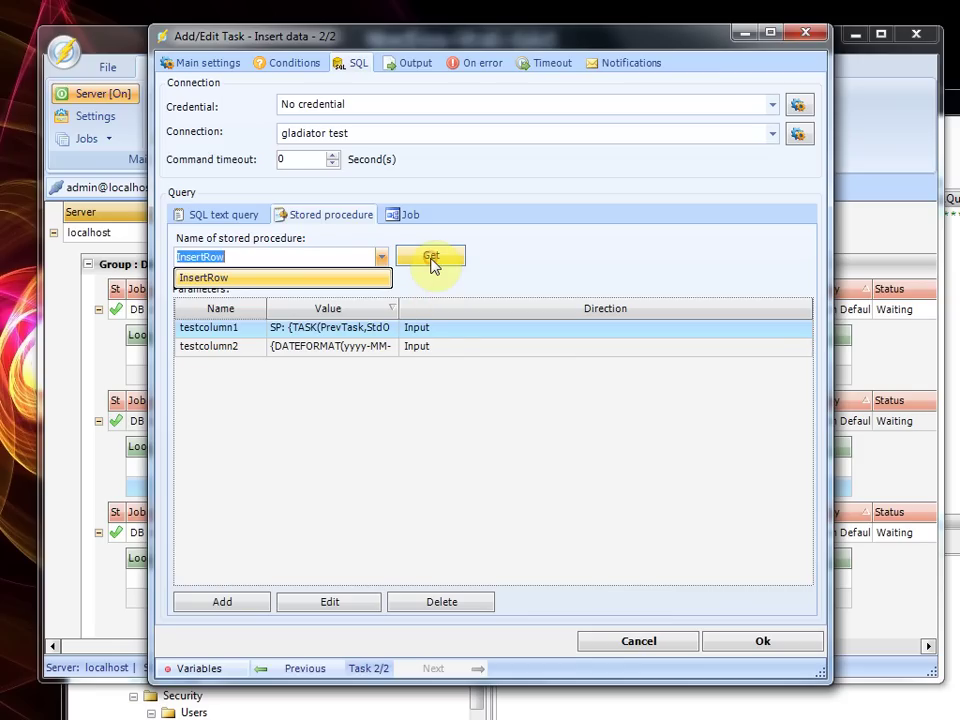
pyautogui.click(516, 284)
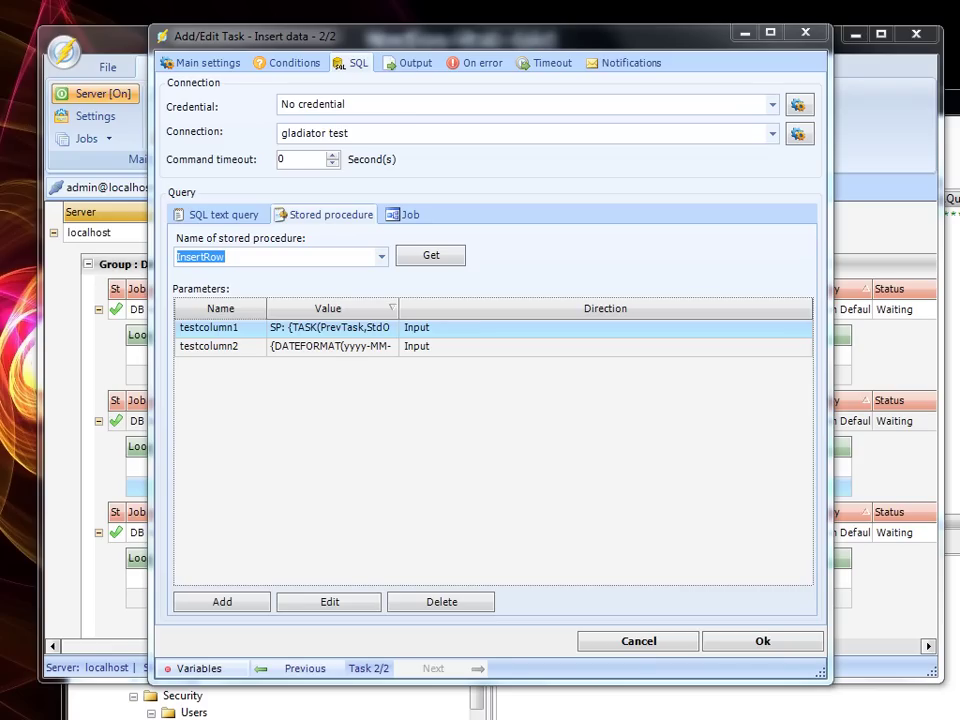
pyautogui.click(205, 348)
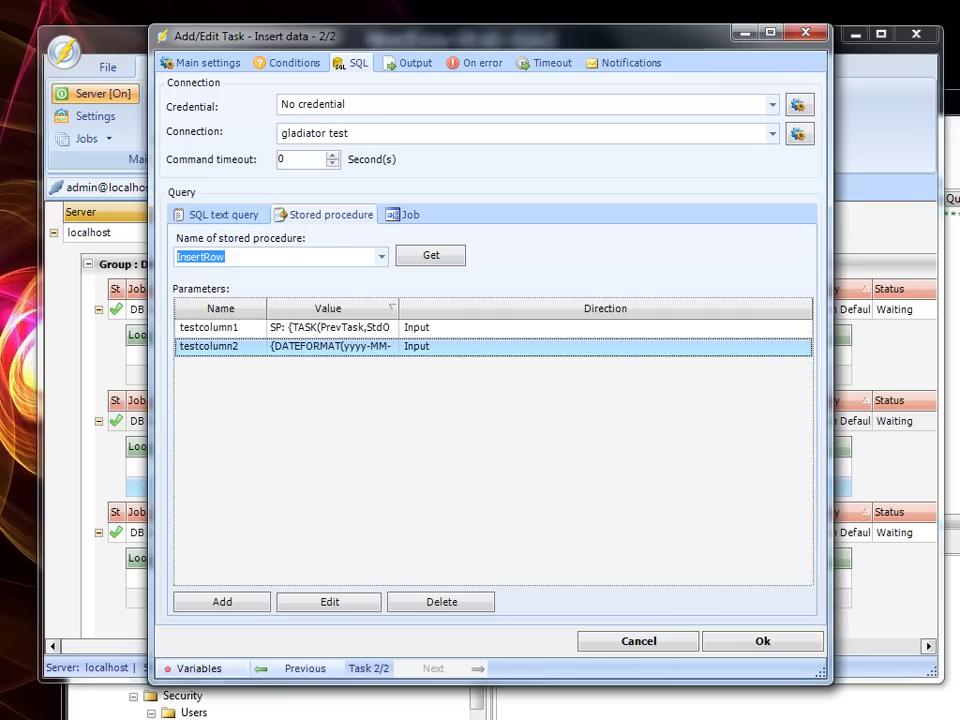
pyautogui.click(720, 639)
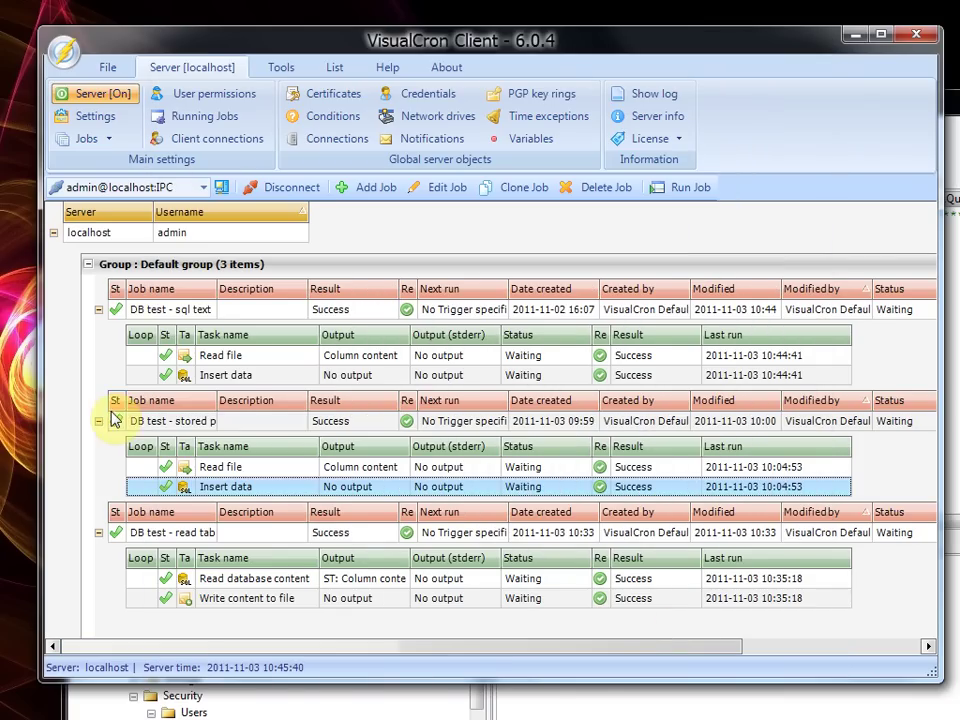
# Step: Run the stored-procedure insert job, then re-execute the testtable query in SSMS to see the new SP row
pyautogui.click(140, 420)
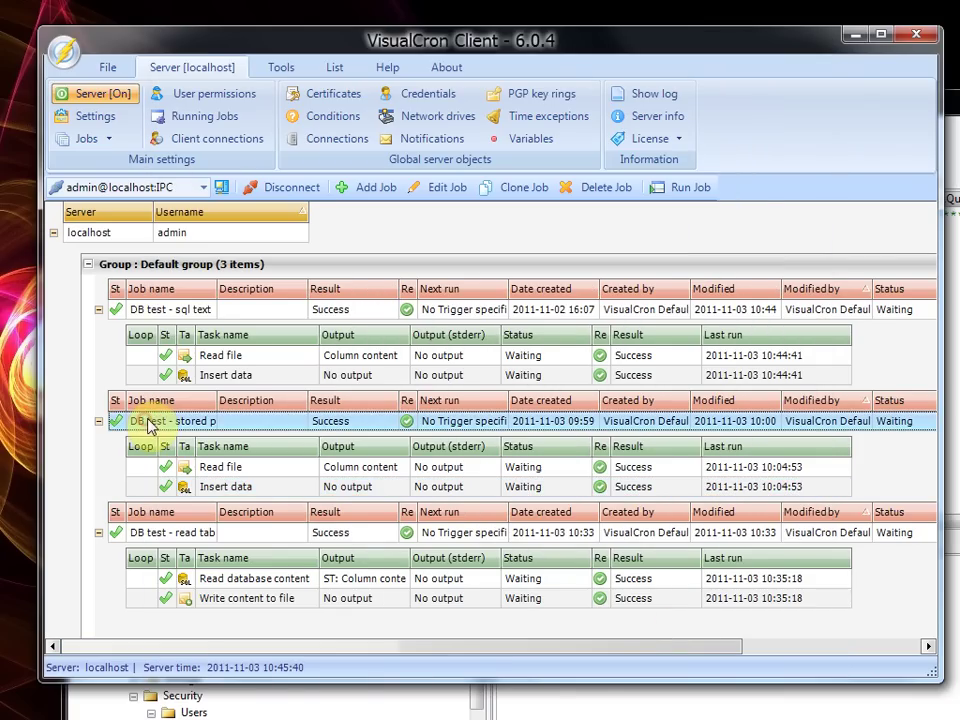
pyautogui.click(684, 203)
pyautogui.hotkey('alt', 'Tab')
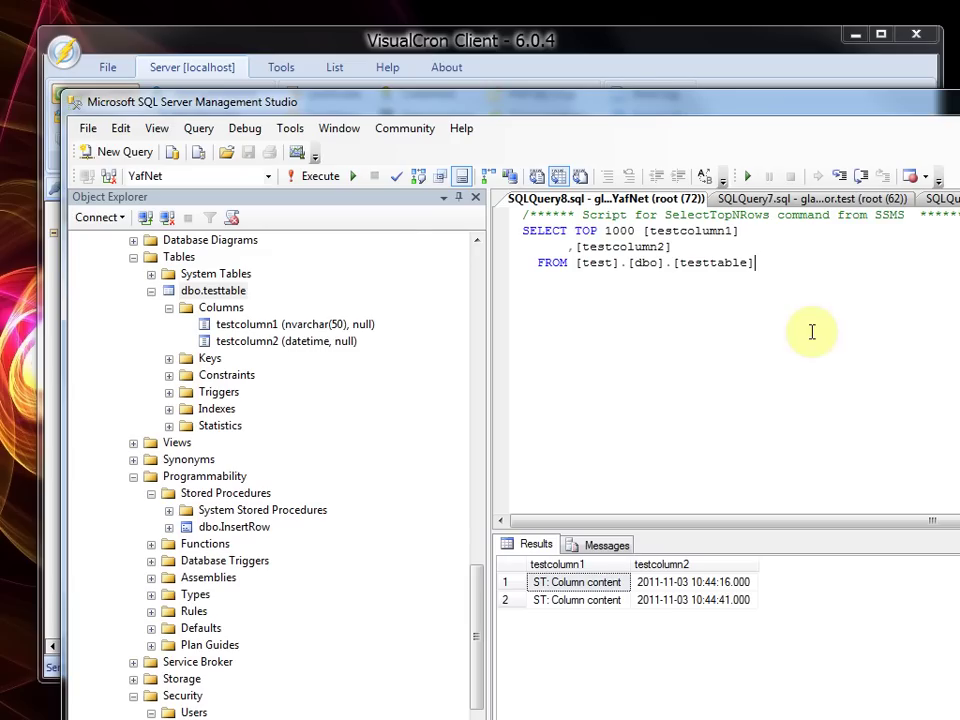
pyautogui.click(310, 177)
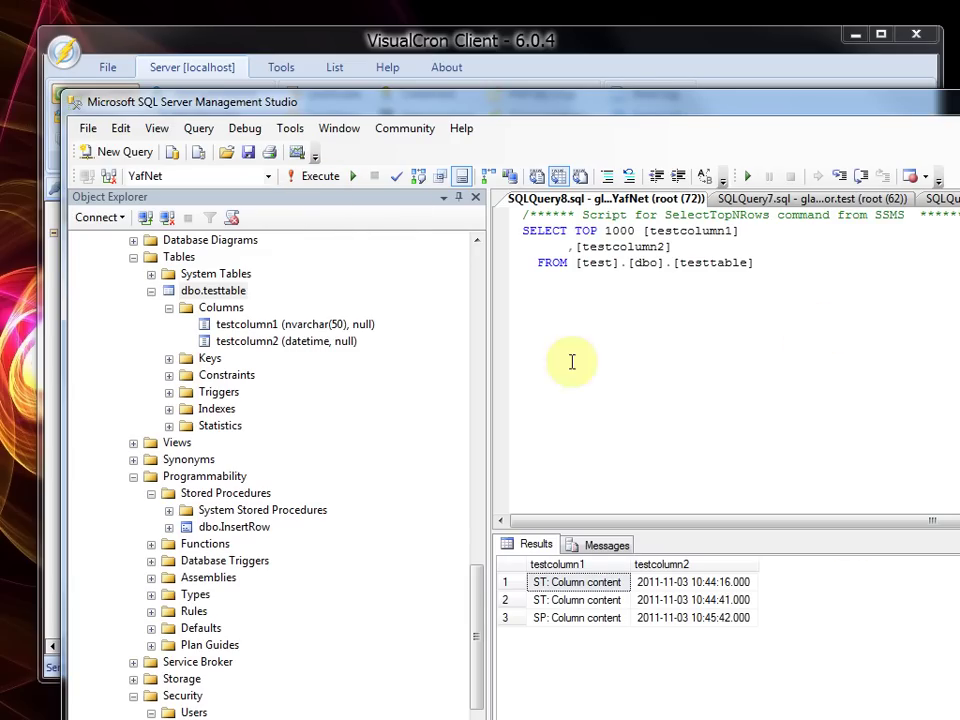
pyautogui.click(613, 626)
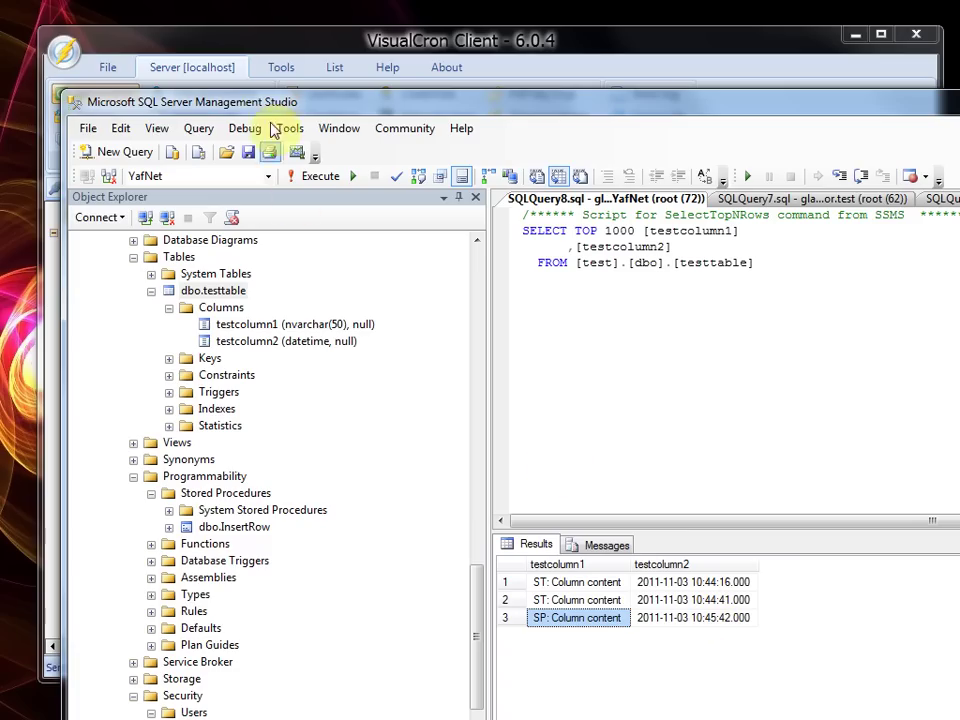
pyautogui.click(267, 46)
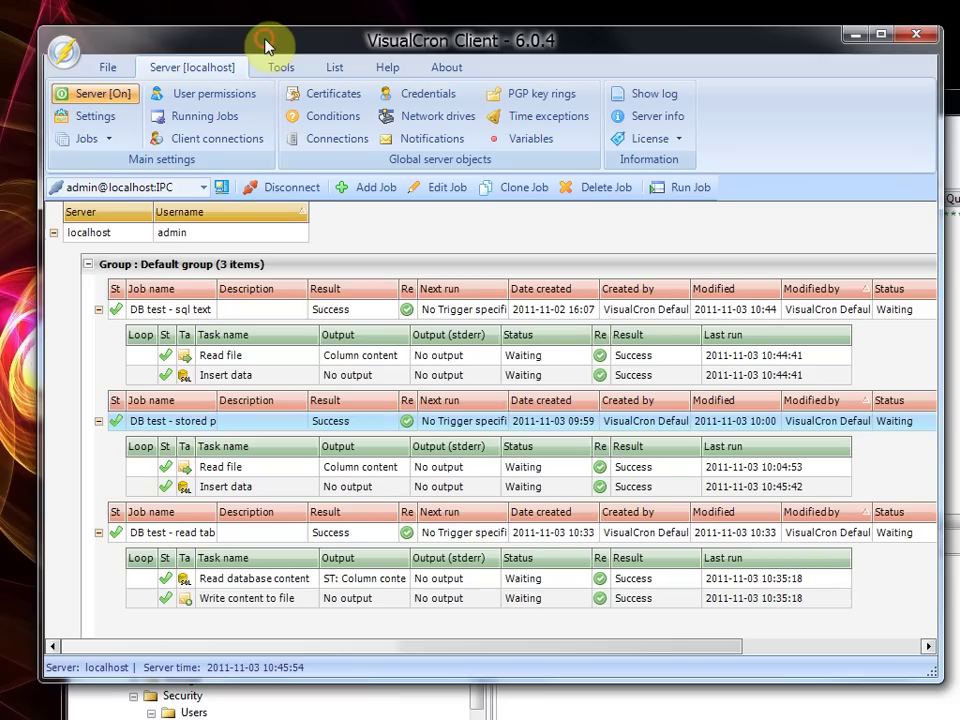
# Step: Review the Read database content task's query SELECT * FROM testtable ORDER BY testcolumn2 DESC and its gladiator test connection
pyautogui.click(165, 541)
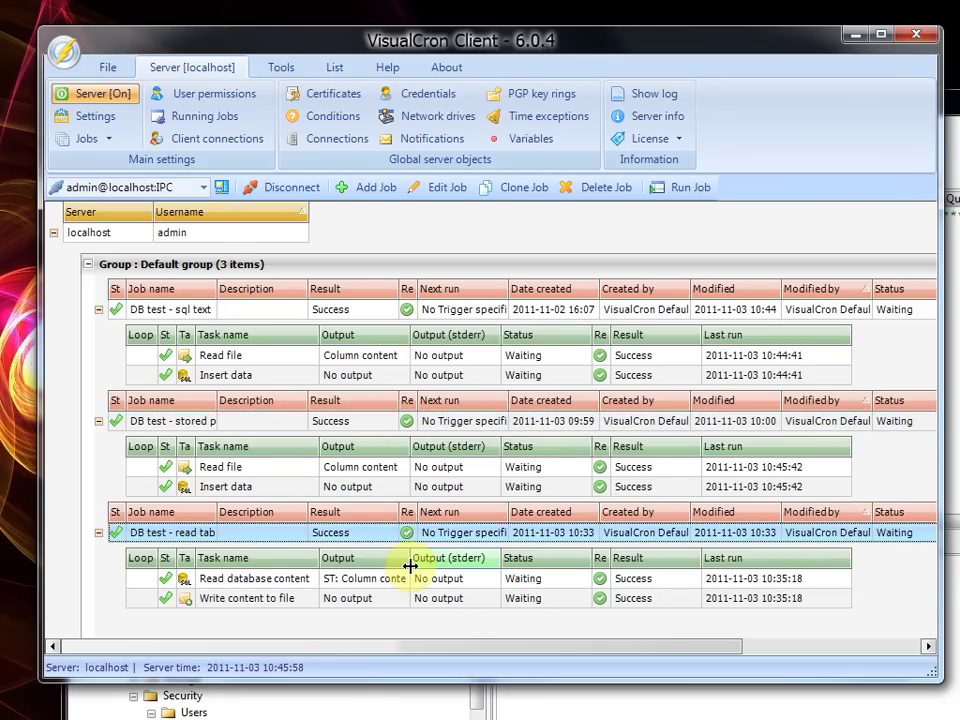
pyautogui.click(274, 587)
pyautogui.doubleClick(274, 590)
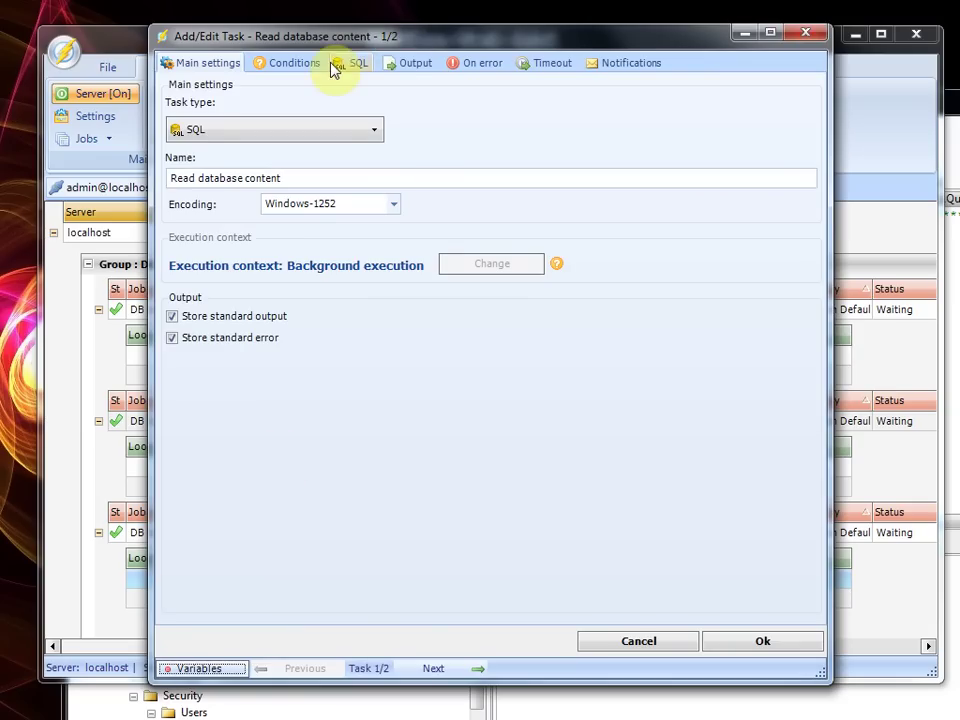
pyautogui.click(340, 66)
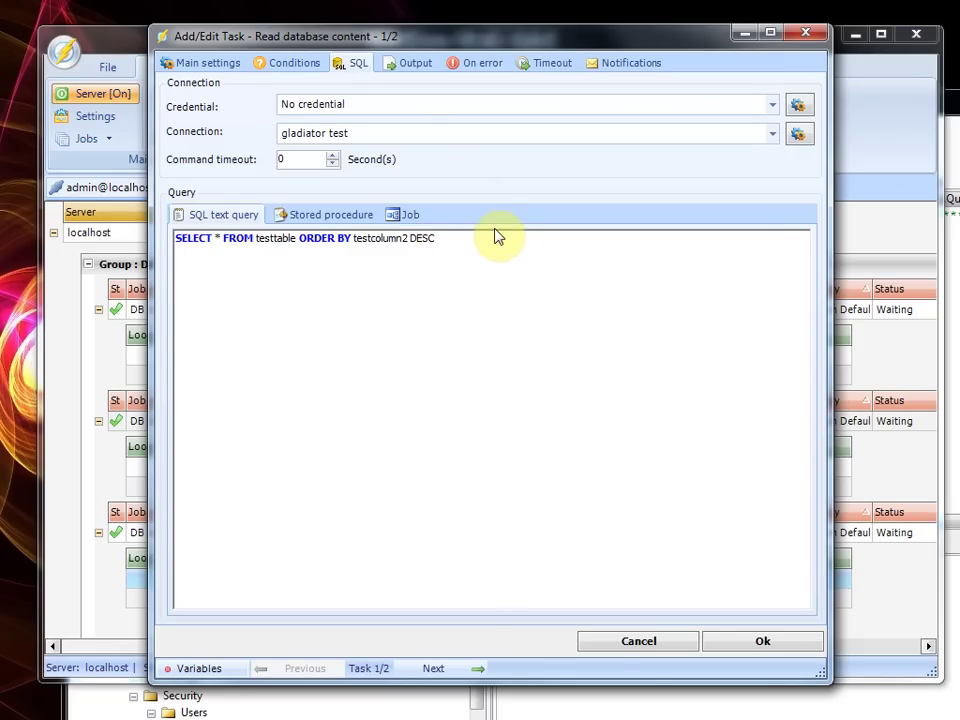
pyautogui.click(391, 144)
pyautogui.click(388, 141)
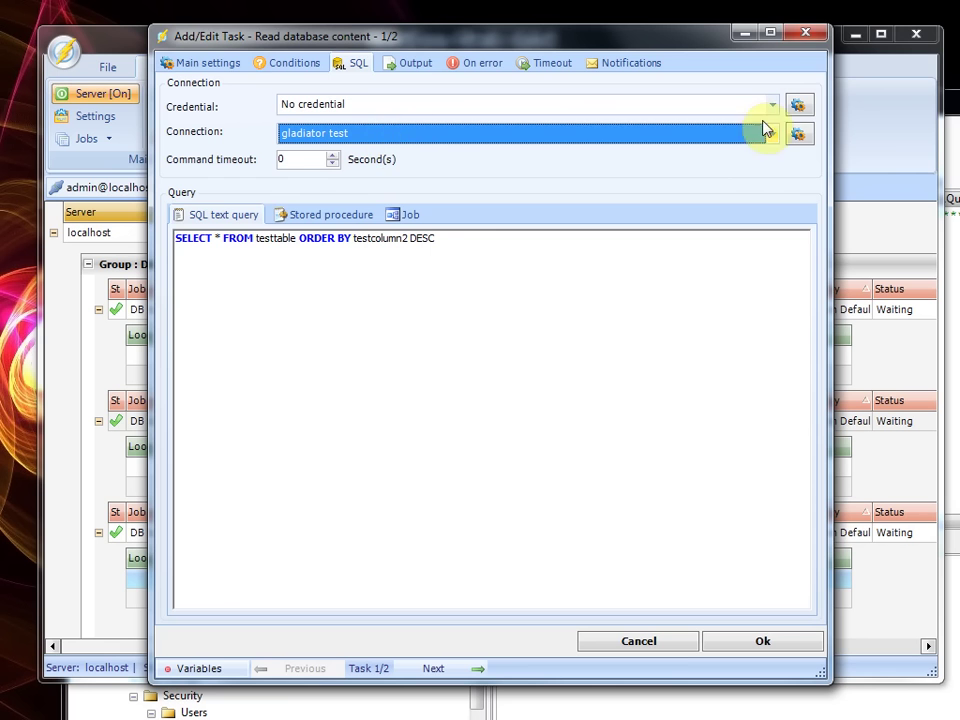
# Step: Close the read task unchanged and open the Write content to file task's settings
pyautogui.click(805, 35)
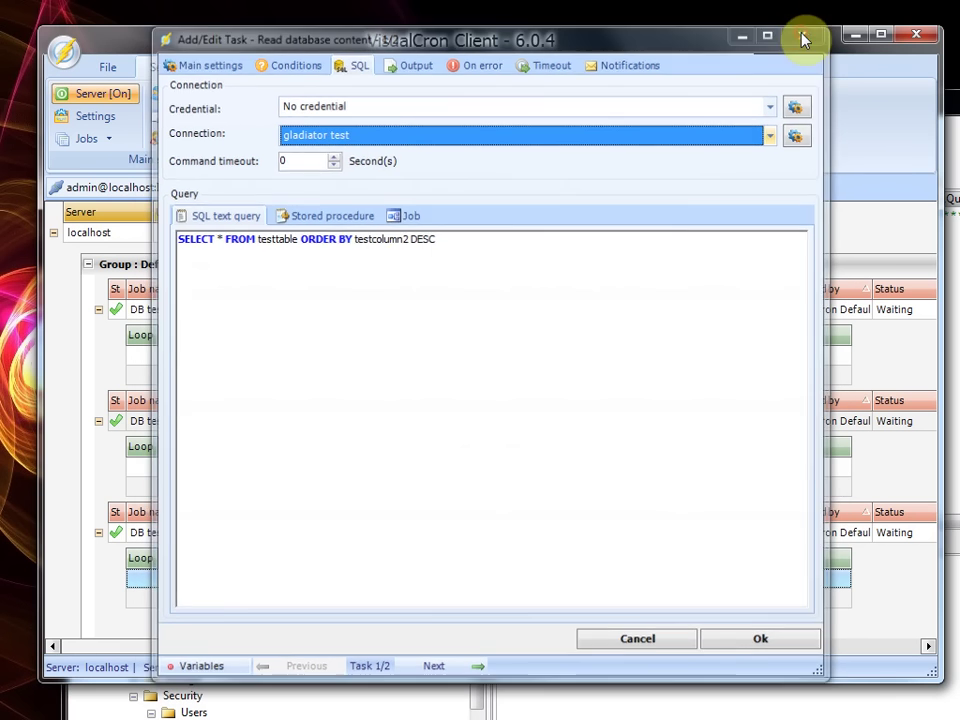
pyautogui.click(261, 601)
pyautogui.doubleClick(261, 600)
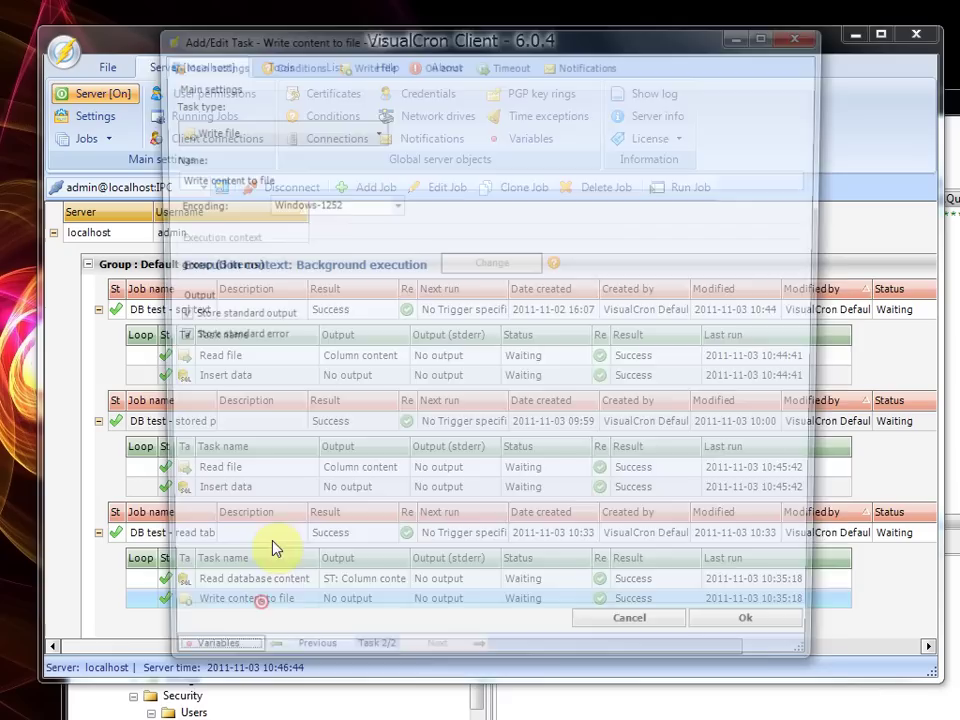
# Step: Confirm Write content to file writes {TASK(PrevTask,StdOut)} to C:\test\tableoutput.txt, then reopen Read database content
pyautogui.click(377, 63)
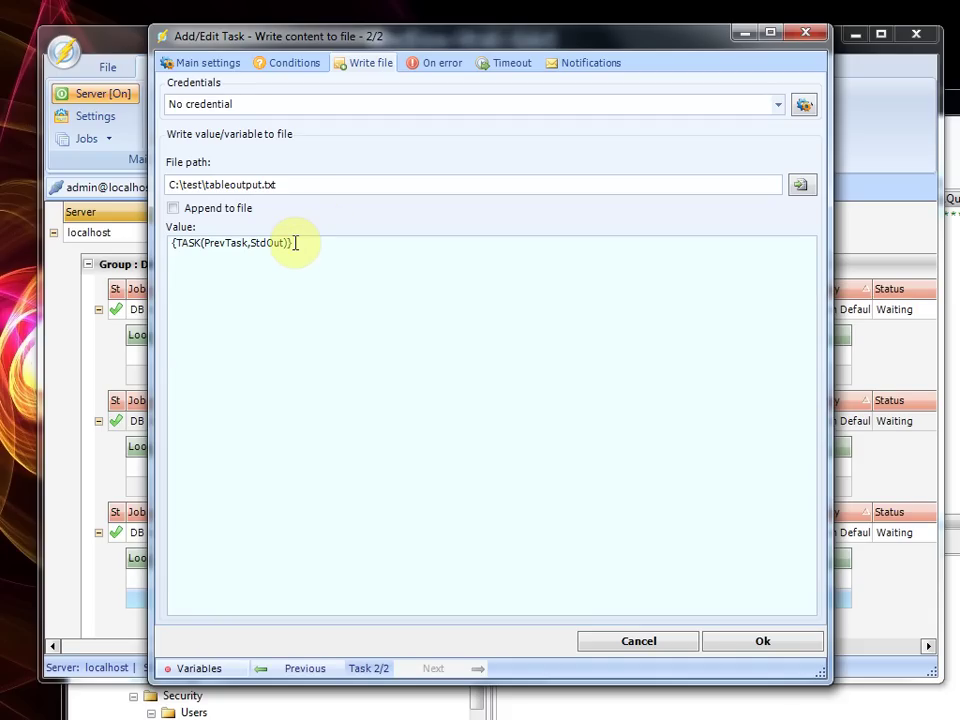
pyautogui.moveTo(276, 184); pyautogui.dragTo(211, 187)
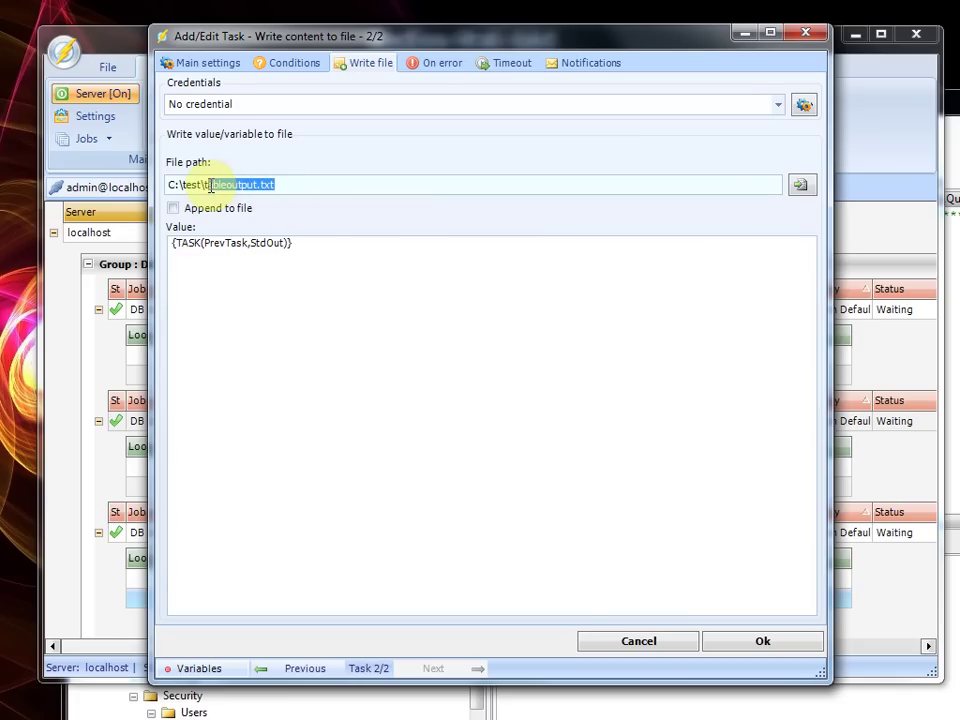
pyautogui.click(806, 35)
pyautogui.doubleClick(215, 578)
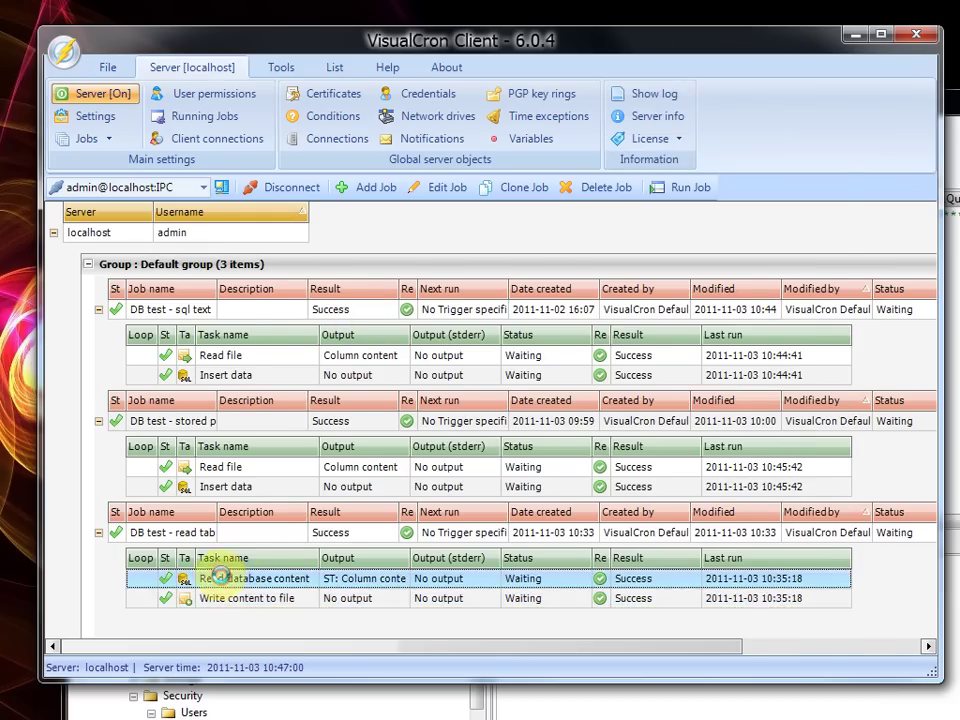
# Step: Tick Include field names on the Read database content task's Output tab and save the task
pyautogui.click(355, 63)
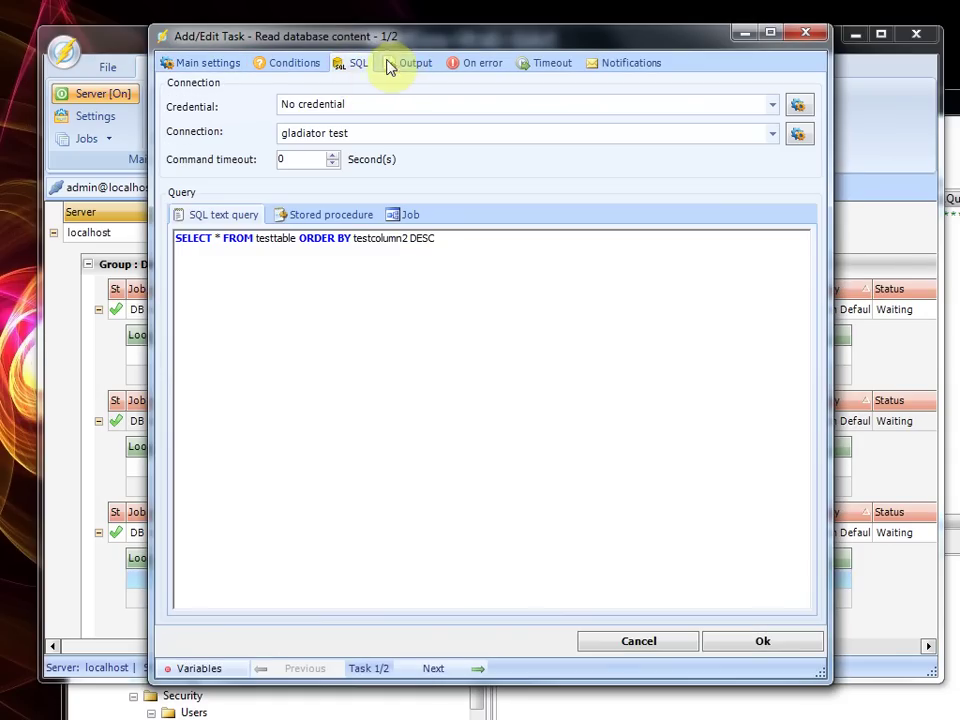
pyautogui.click(395, 64)
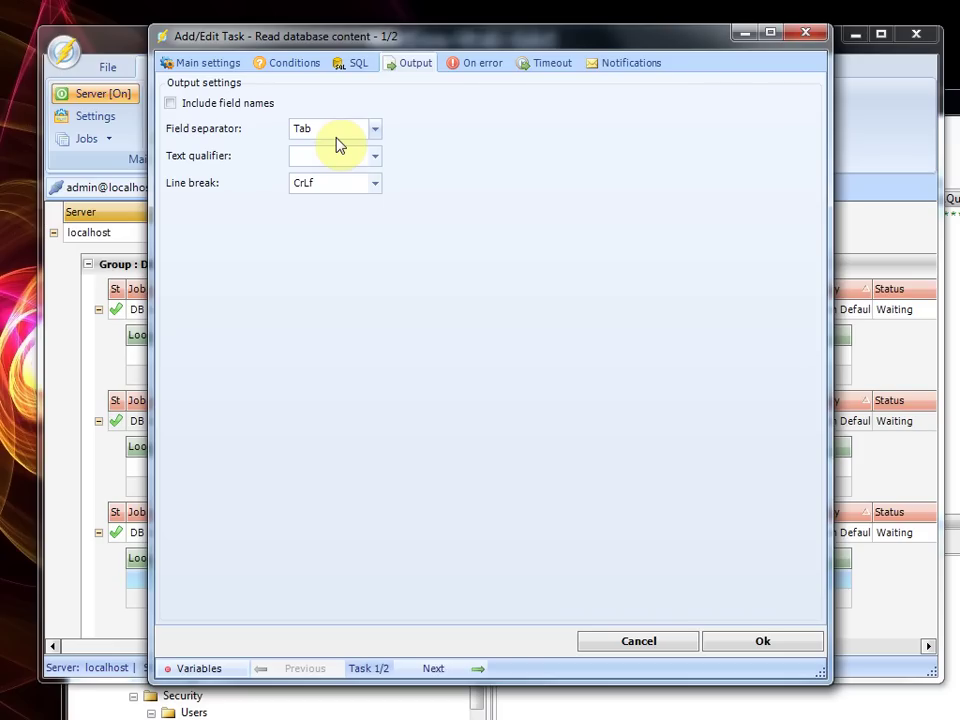
pyautogui.click(208, 103)
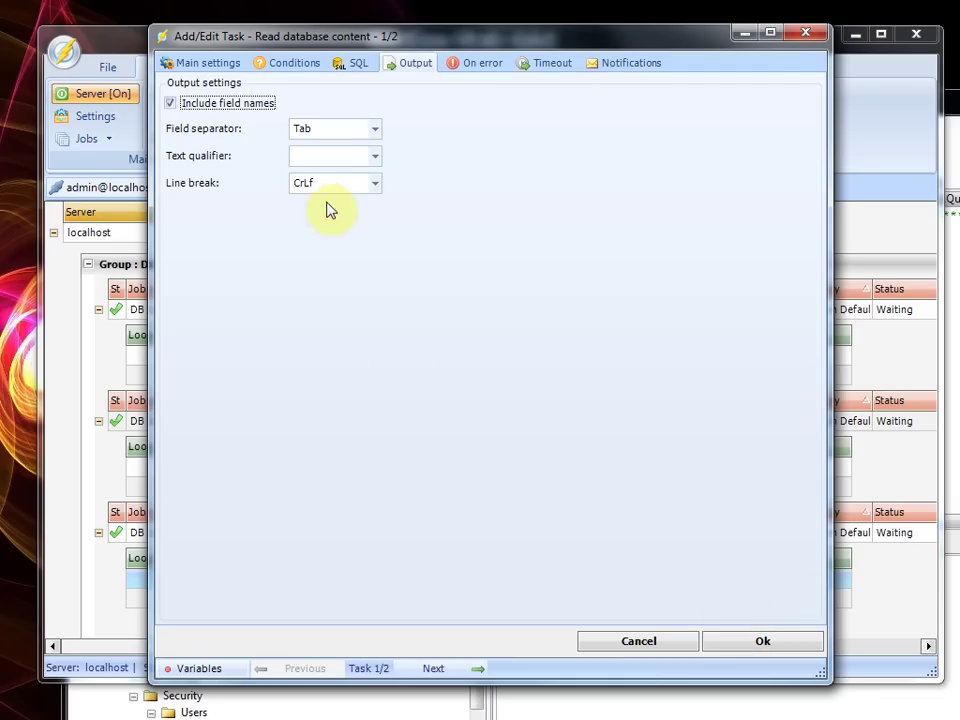
pyautogui.click(781, 641)
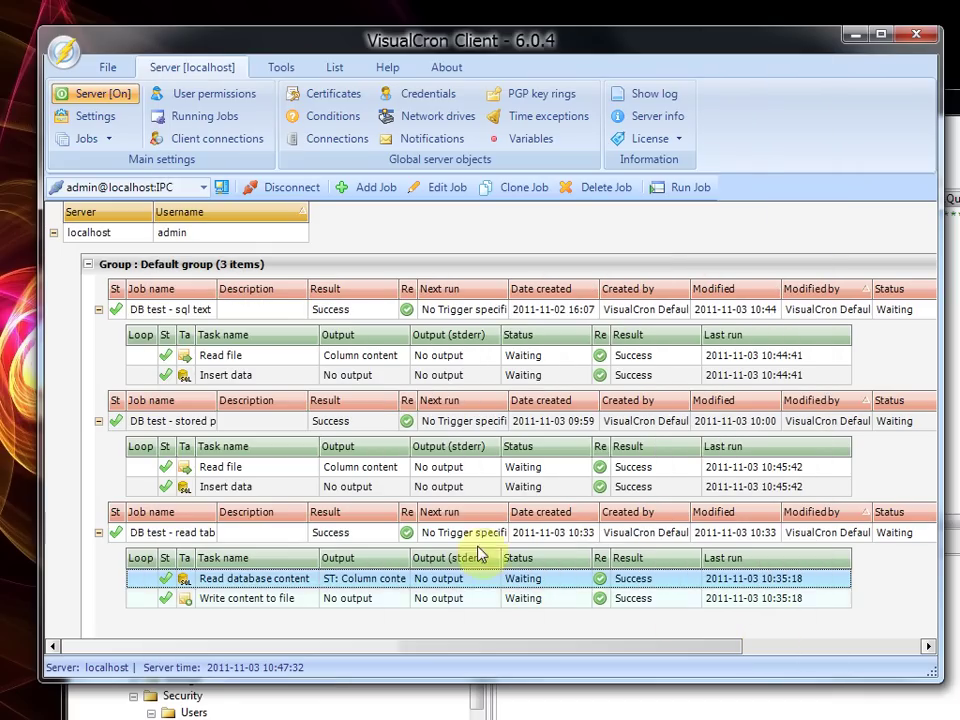
# Step: Run the read table job and inspect the Read database content task's full standard output
pyautogui.click(694, 199)
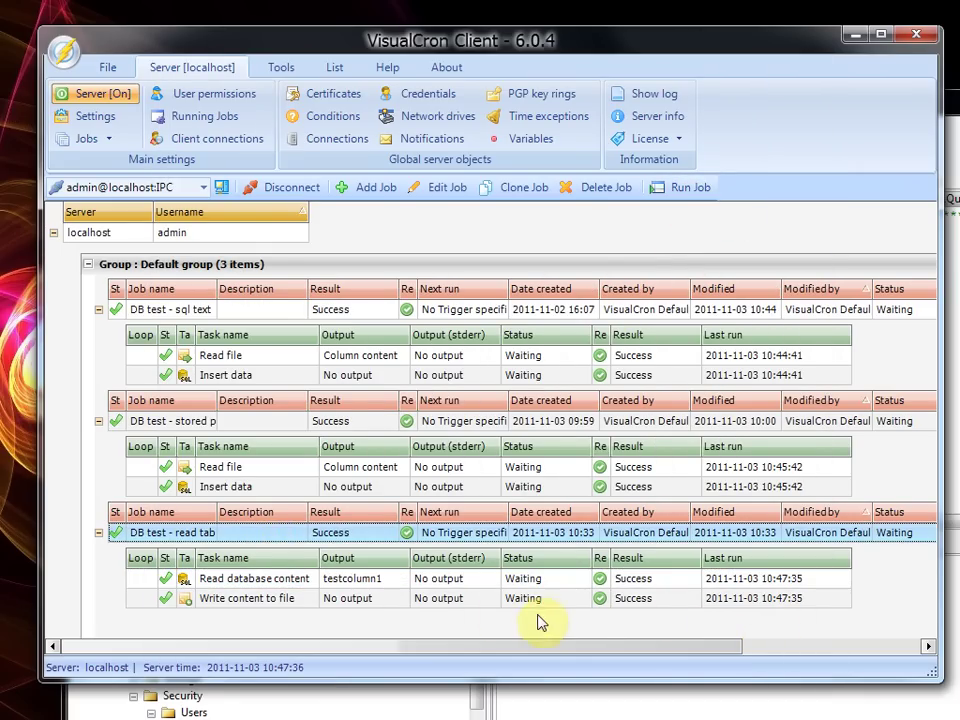
pyautogui.click(362, 585)
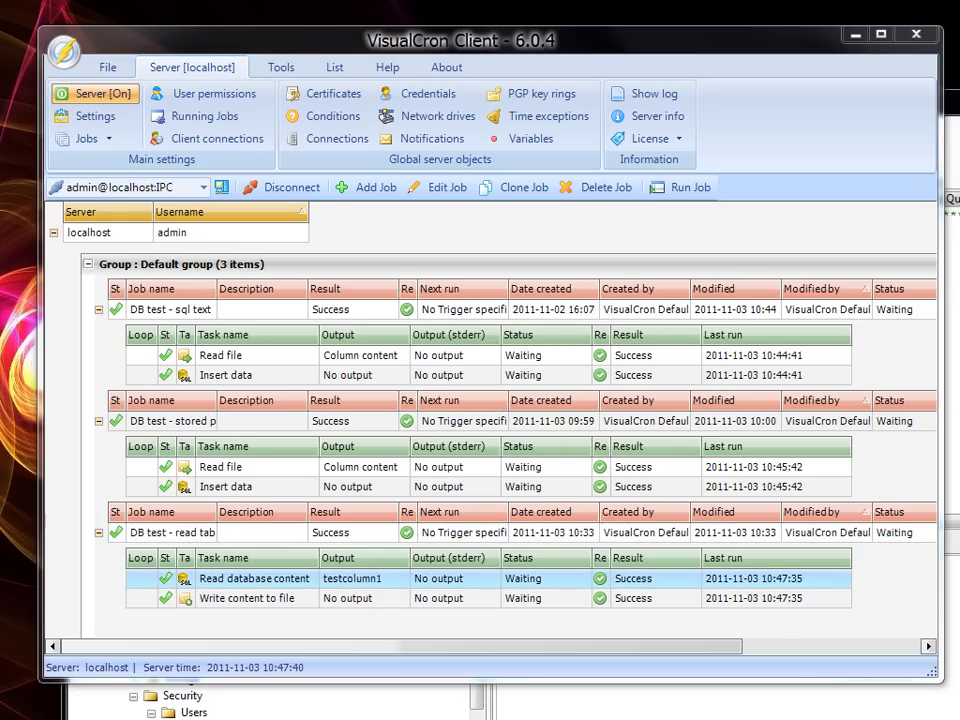
pyautogui.doubleClick(350, 578)
pyautogui.moveTo(544, 180); pyautogui.dragTo(575, 178)
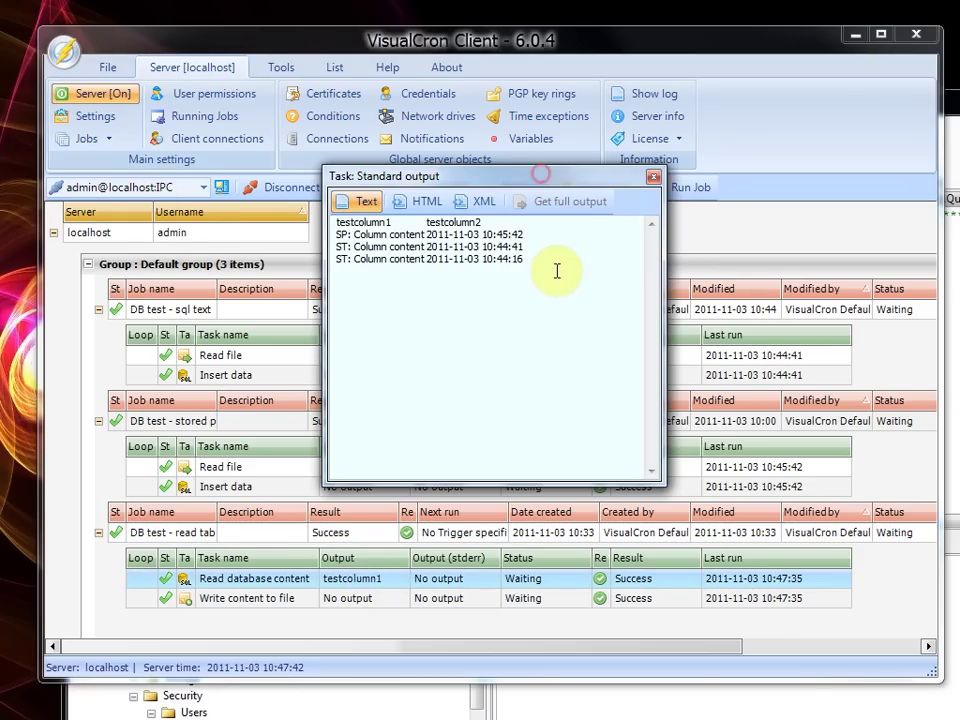
pyautogui.click(560, 276)
pyautogui.hotkey('ctrl', 'a')
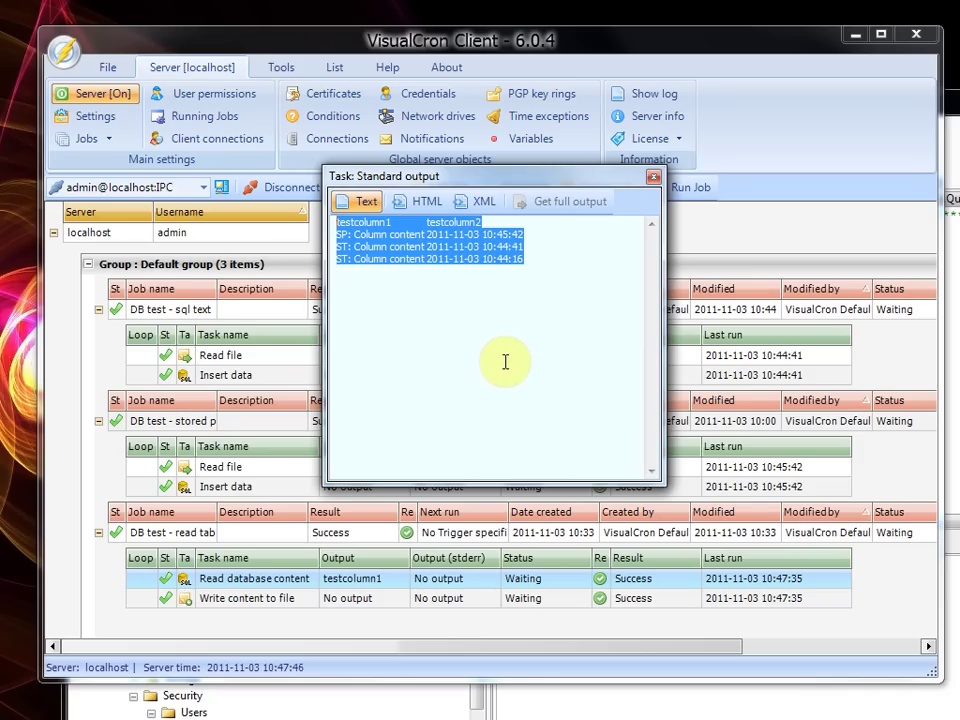
pyautogui.click(654, 178)
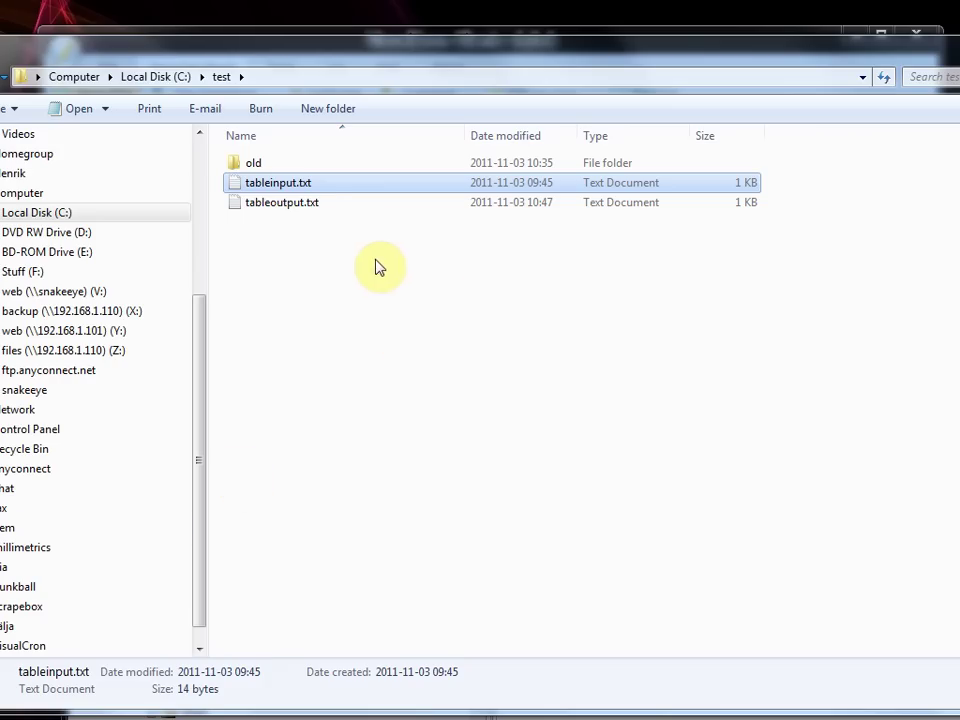
# Step: Open tableoutput.txt from C:\test in Notepad and move its window into view
pyautogui.doubleClick(283, 210)
pyautogui.moveTo(225, 383); pyautogui.dragTo(596, 316)
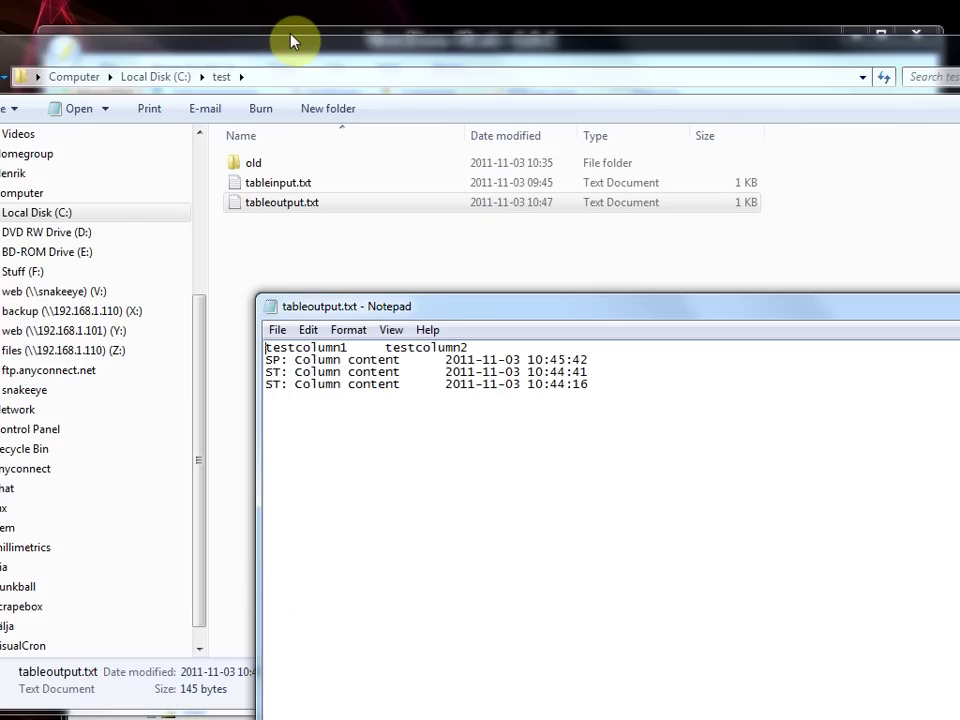
# Step: Switch back to the VisualCron Client window with Alt+Tab
pyautogui.hotkey('alt', 'Tab')
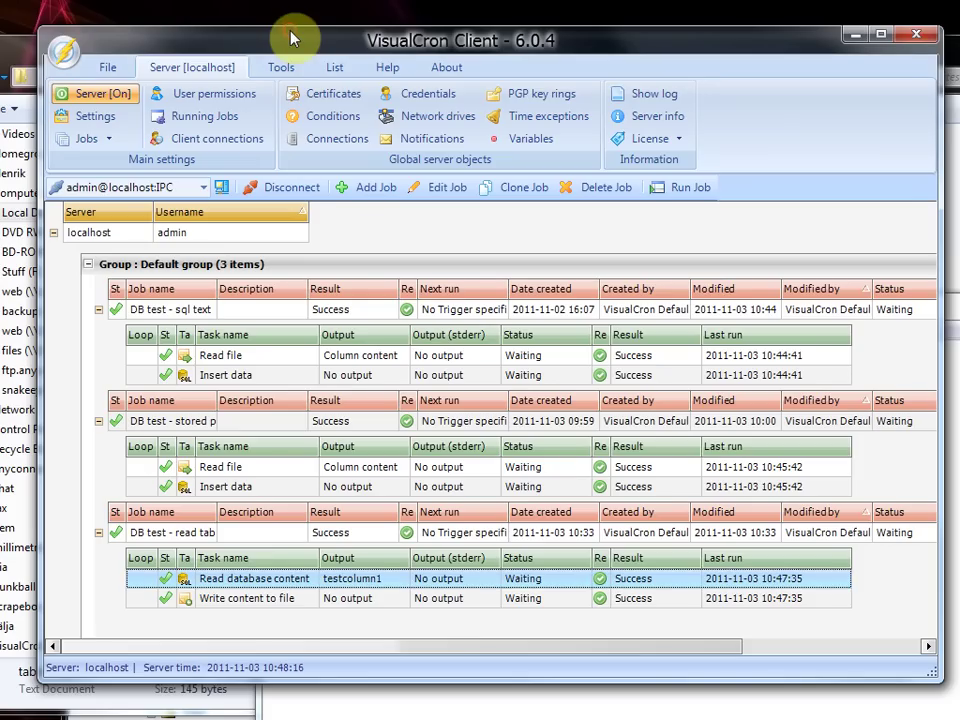